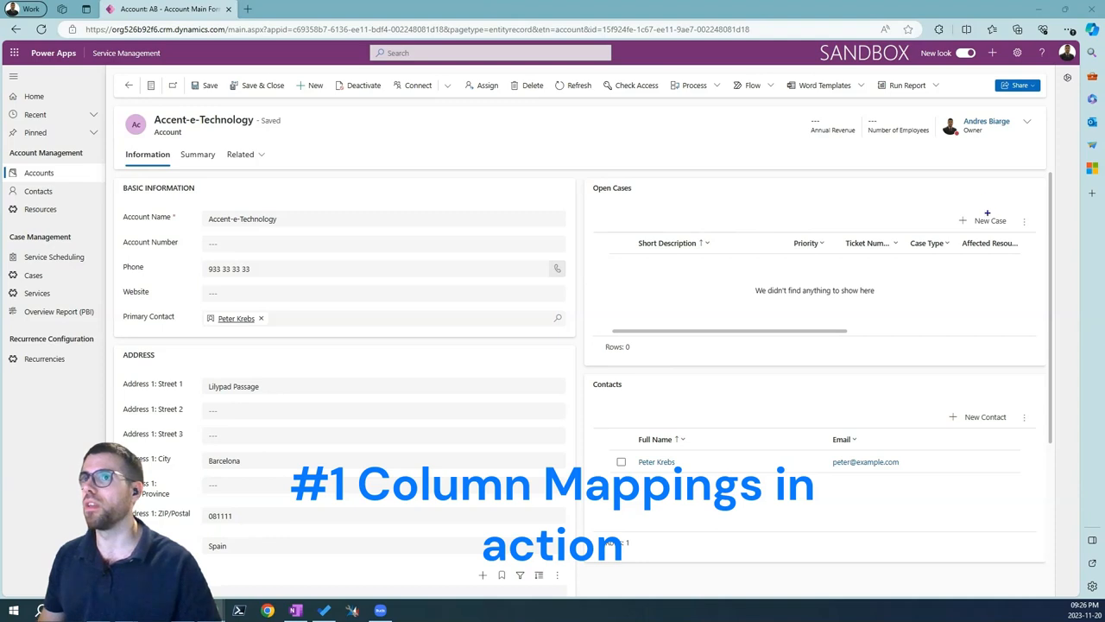
Start a new case from the Open Cases list of the Accent-e-Technology account
left_click_drag(987, 214, 1009, 181)
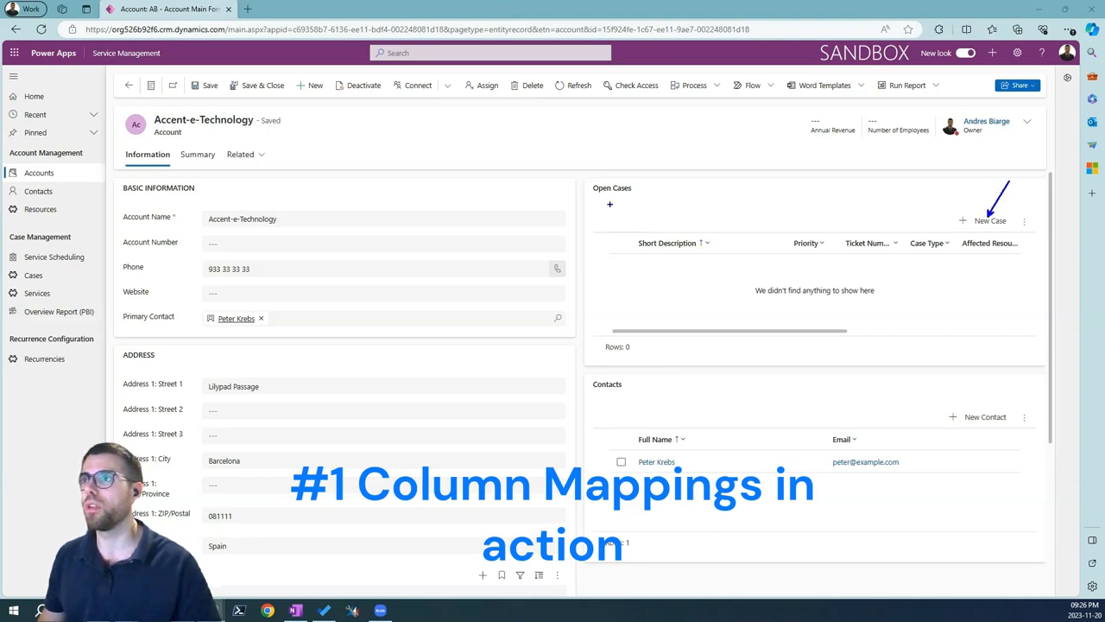
mouse_move(583, 176)
left_mouse_down()
mouse_move(978, 357)
mouse_move(1049, 366)
left_mouse_up()
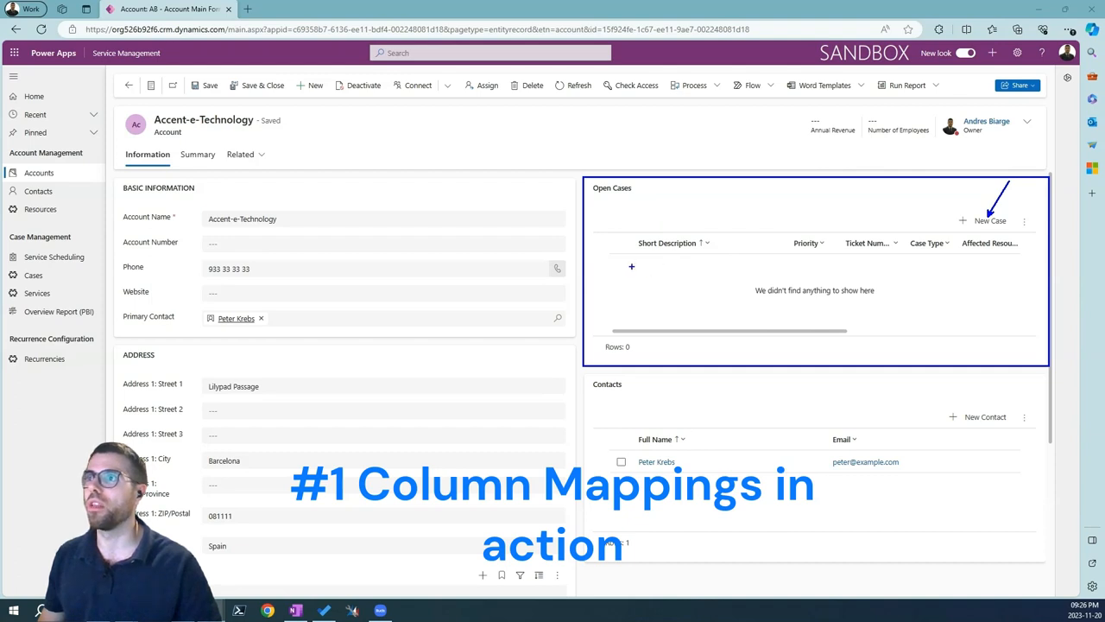
mouse_move(631, 266)
left_mouse_down()
mouse_move(693, 271)
mouse_move(686, 285)
left_mouse_up()
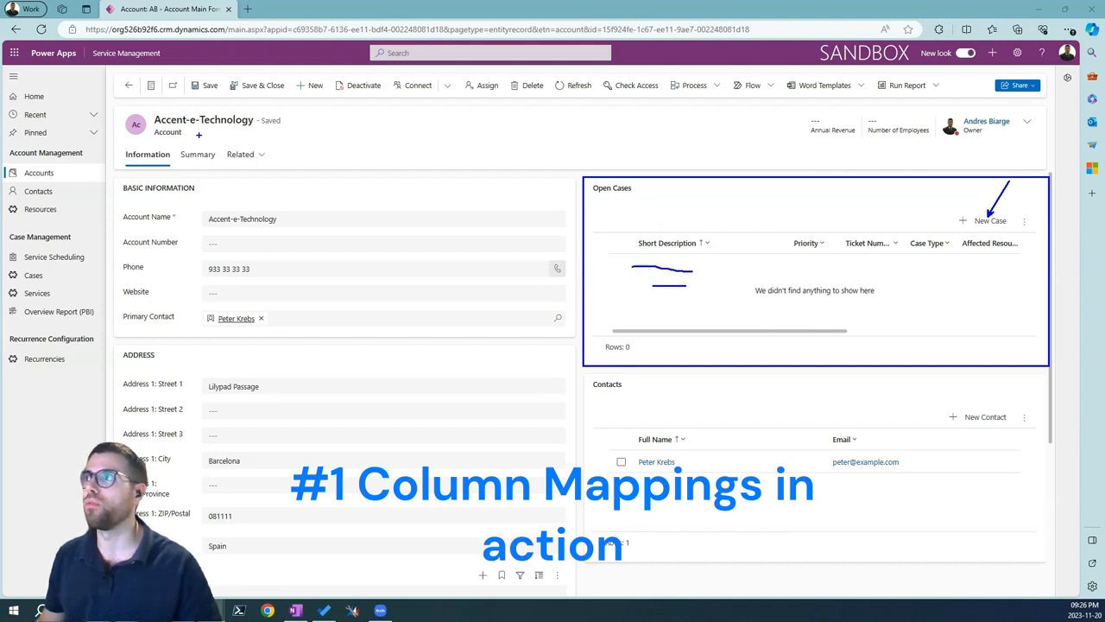
left_click_drag(198, 135, 259, 145)
key("Escape")
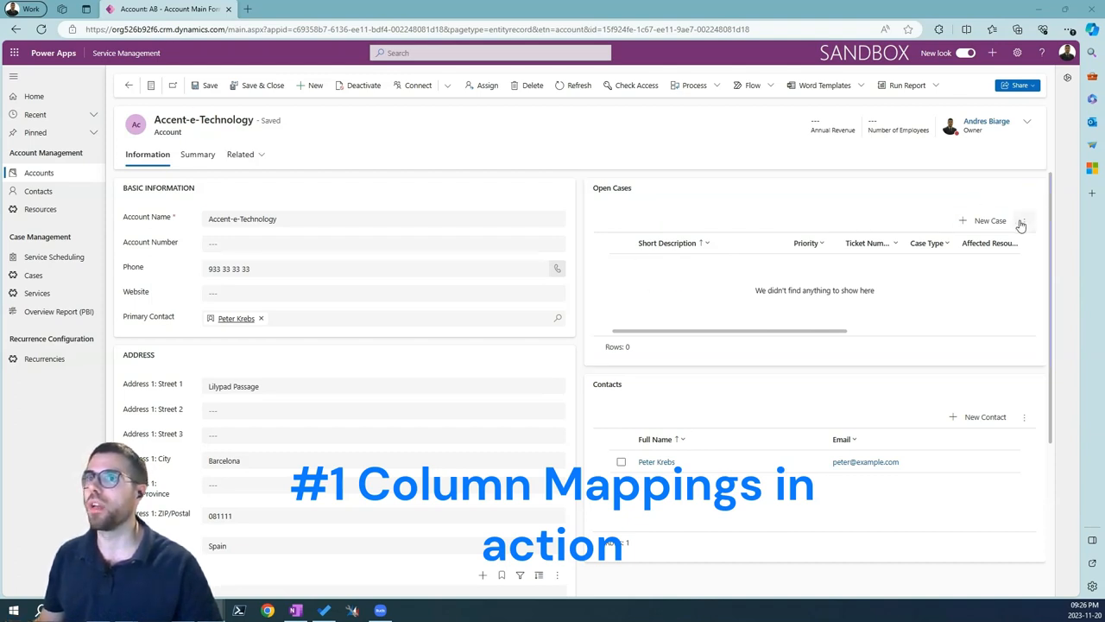
left_click(991, 223)
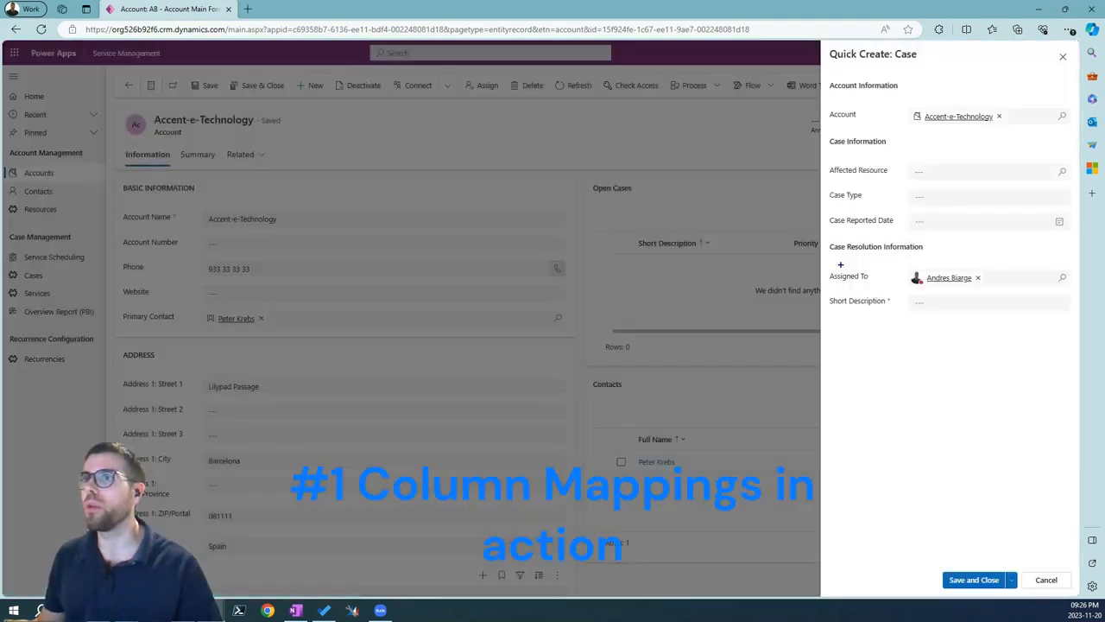
Examine the prefilled Account and Assigned To fields in the case quick create form
left_click_drag(832, 263, 989, 292)
left_click_drag(829, 107, 1017, 134)
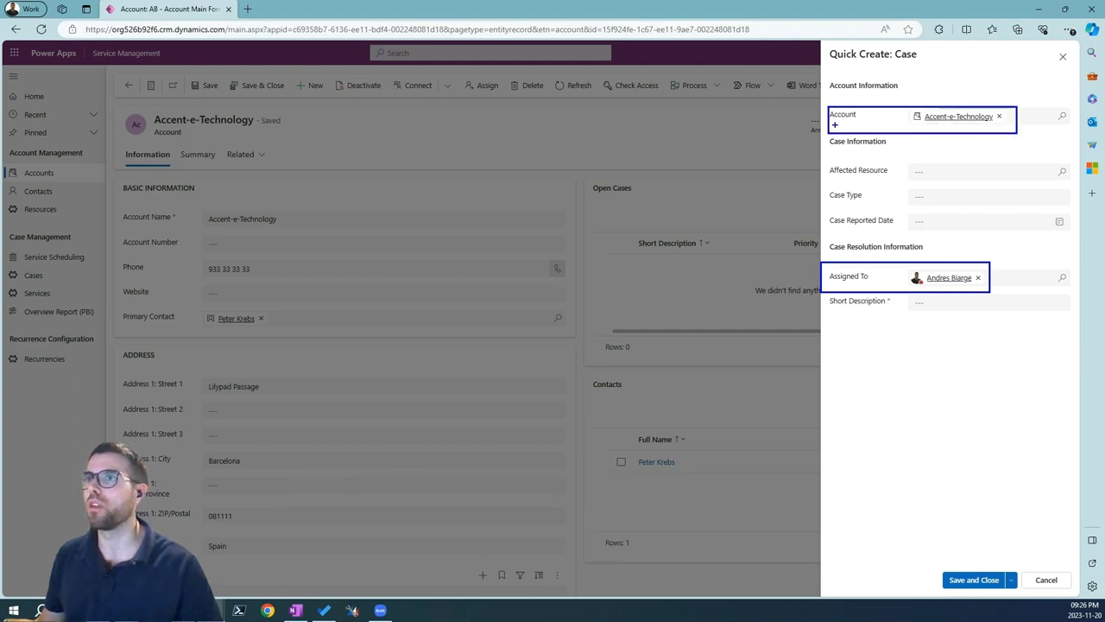
left_click_drag(834, 124, 784, 136)
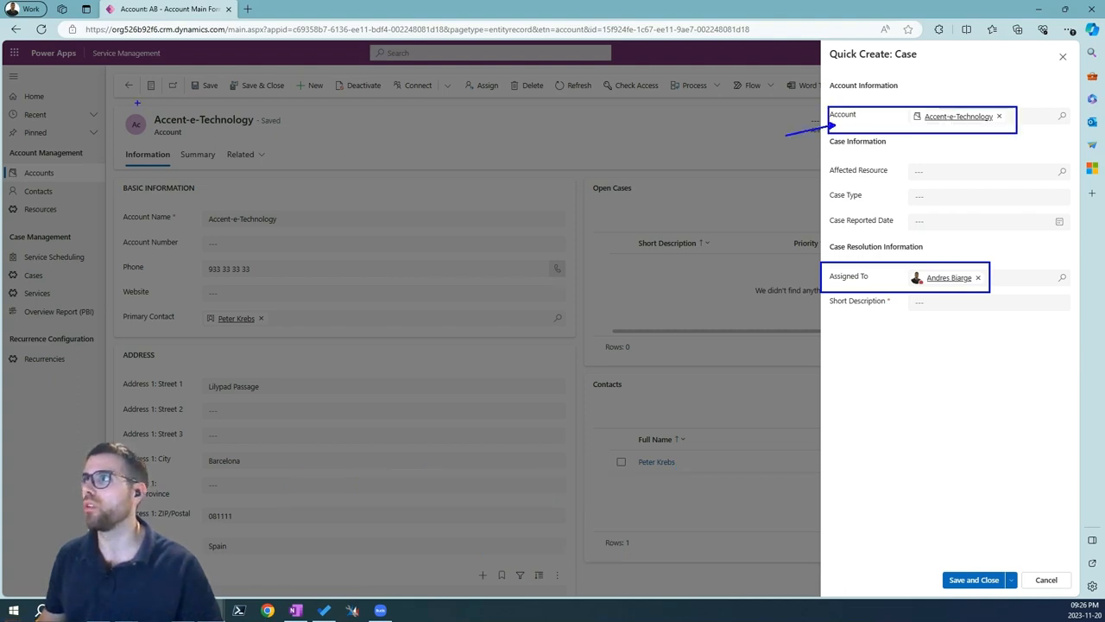
left_click_drag(137, 102, 321, 157)
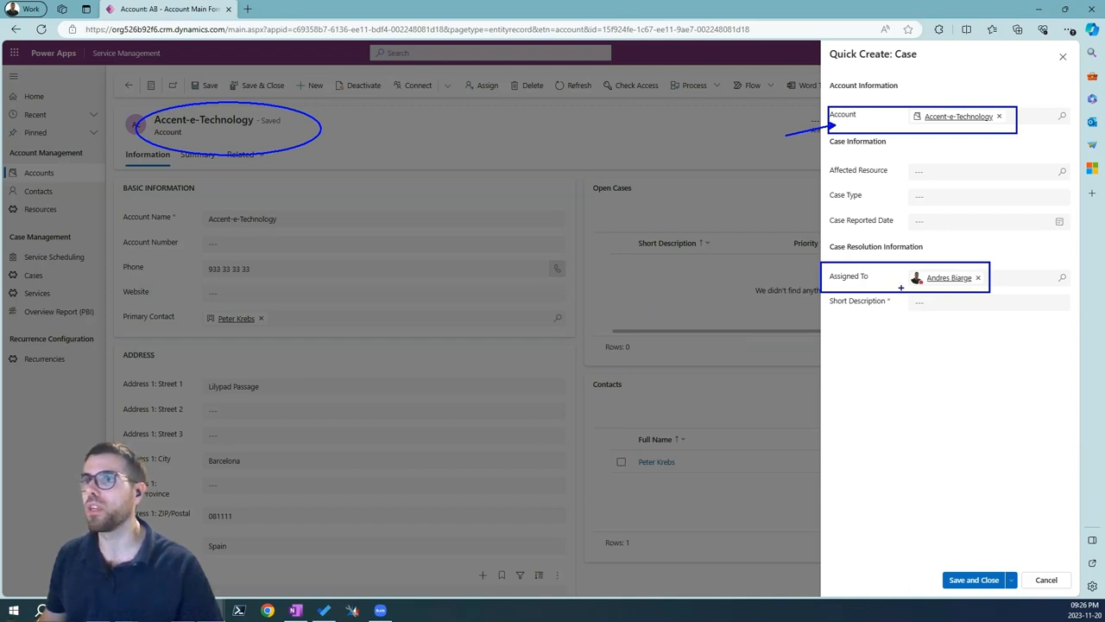
left_click_drag(899, 282, 834, 333)
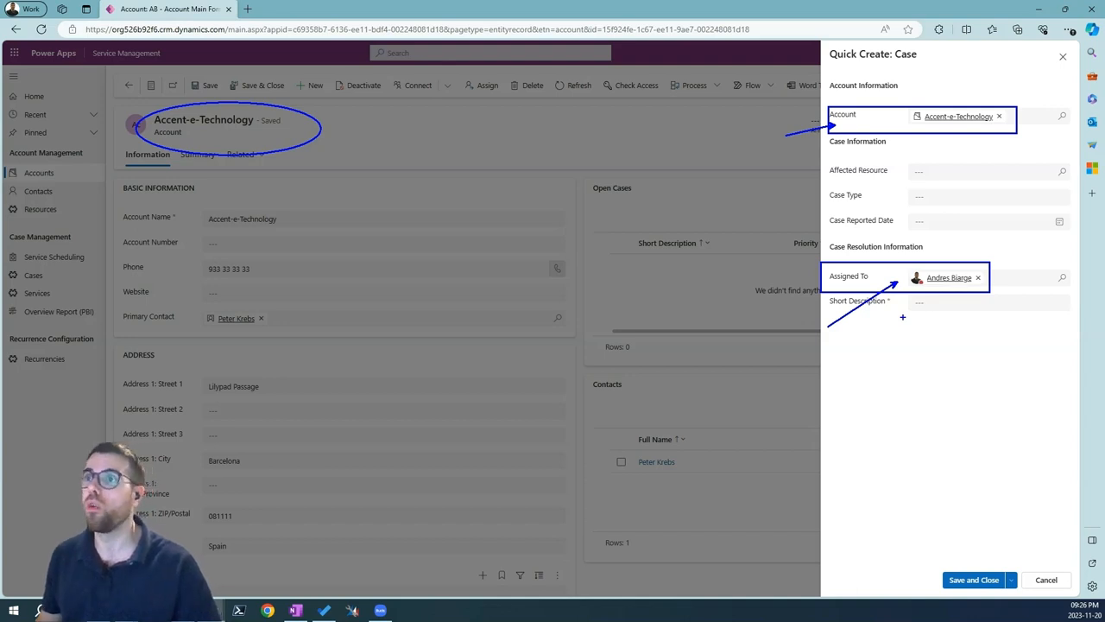
key("Escape")
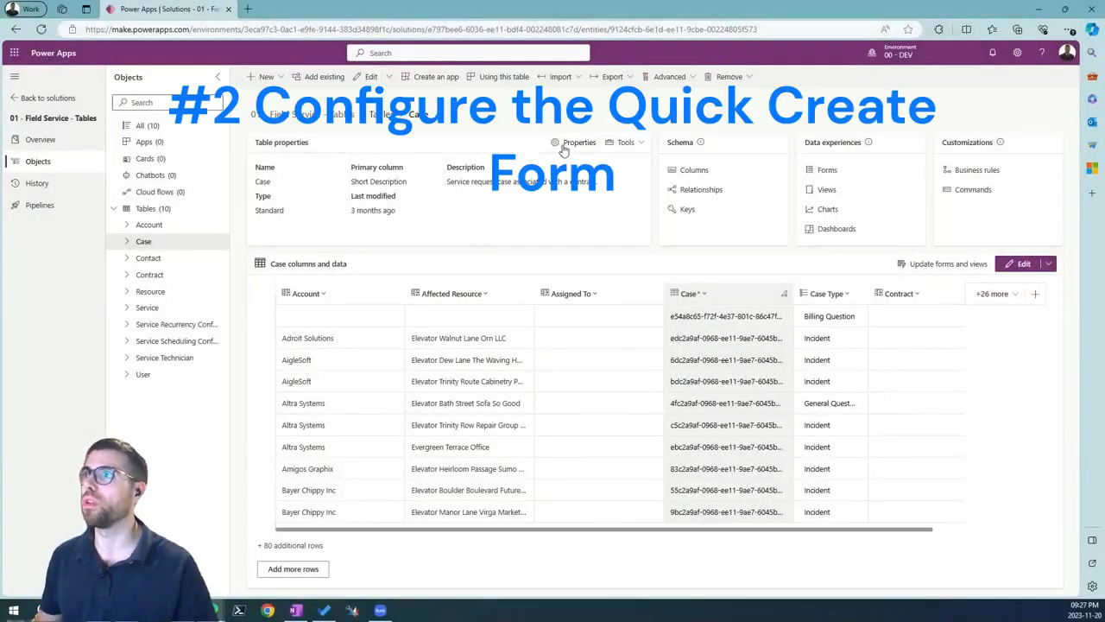
Check the Leverage quick-create form if available option in the Case table's advanced properties, and close them without saving
left_click(563, 147)
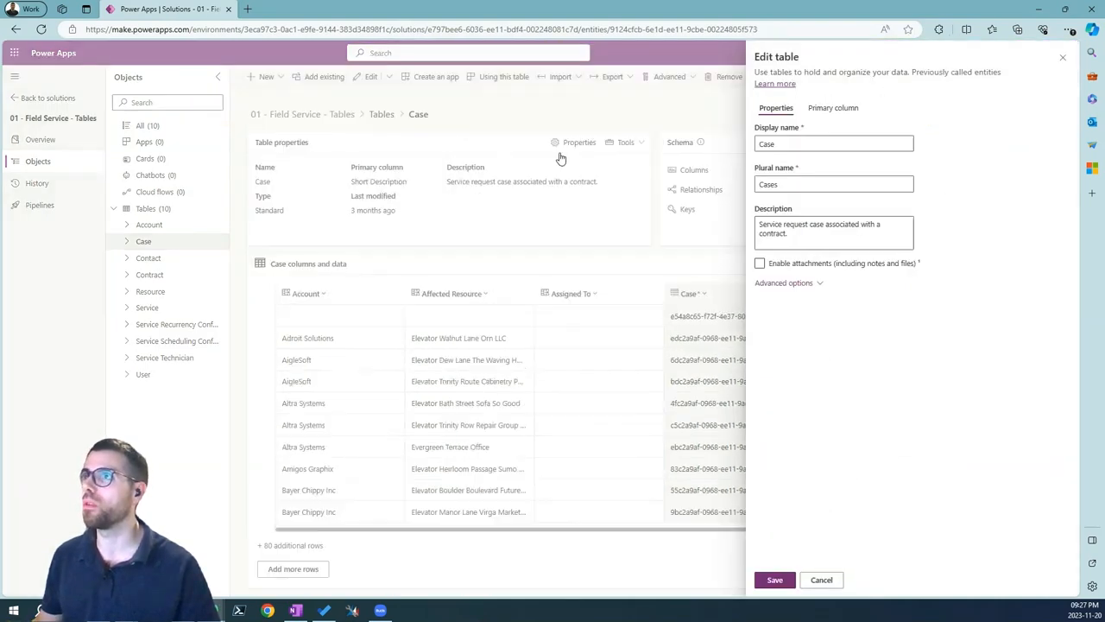
left_click(780, 285)
scroll(901, 388, "down", 4)
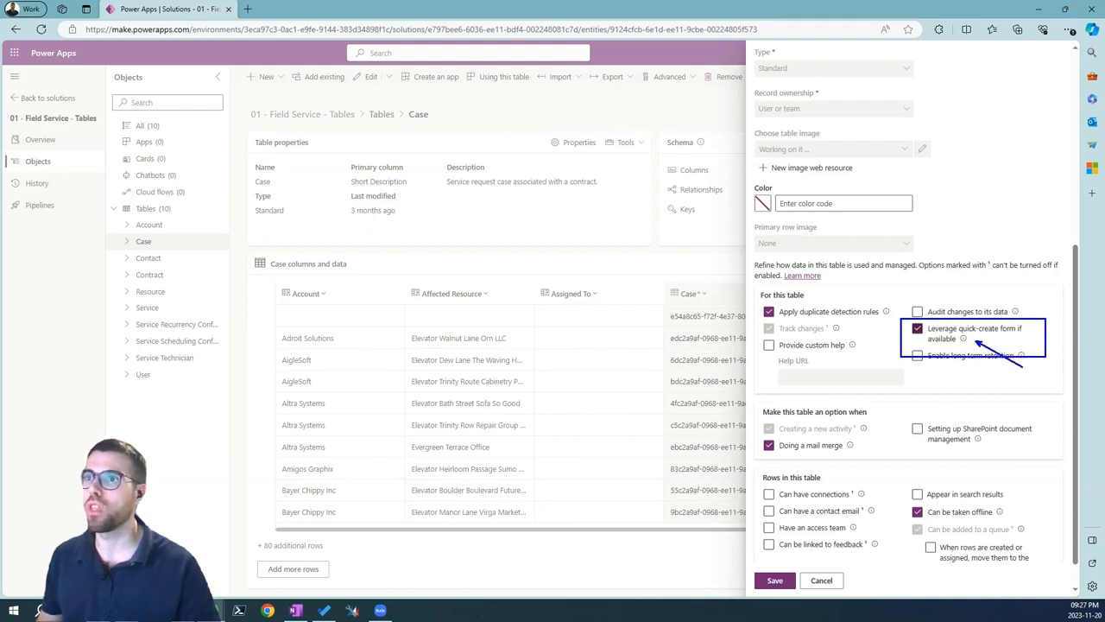
left_click(822, 580)
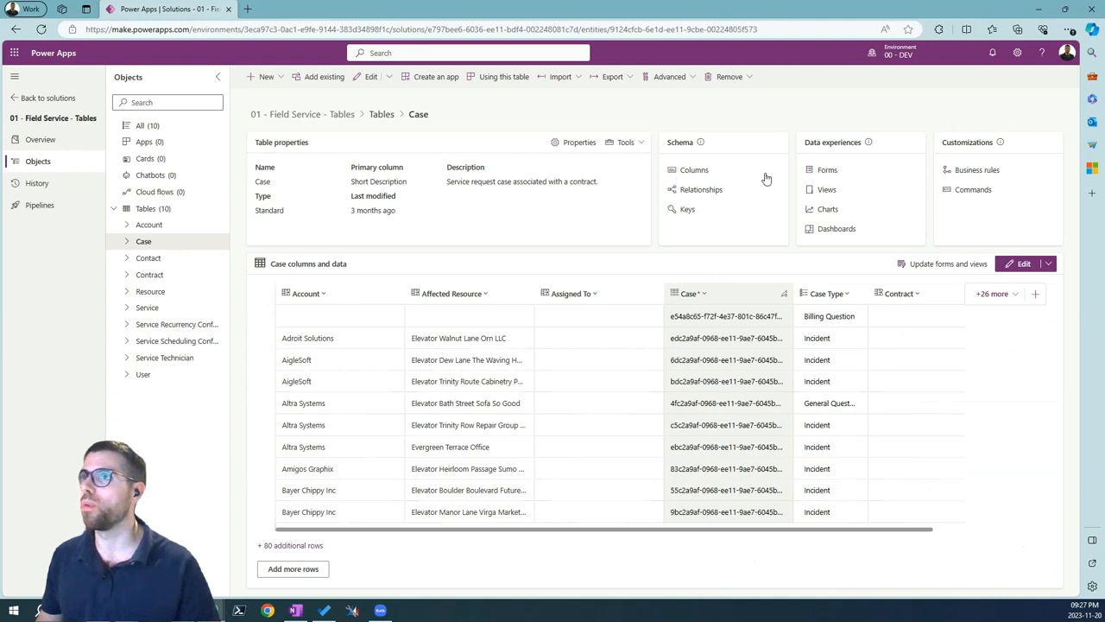
Open the Case quick create form from the Case table's forms for editing
left_click(819, 171)
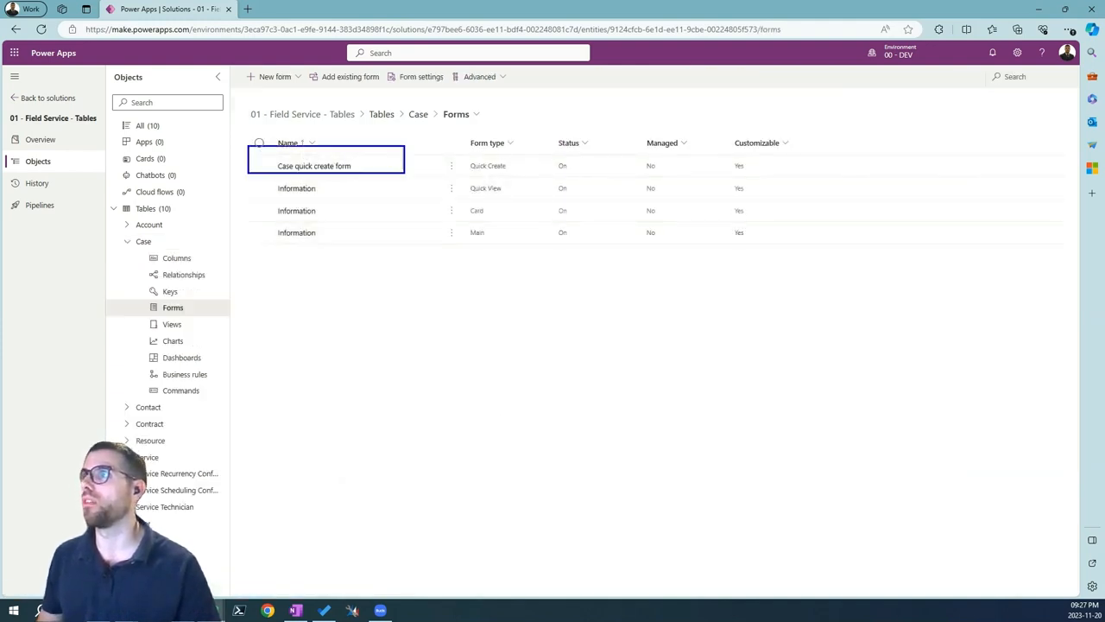
left_click(287, 79)
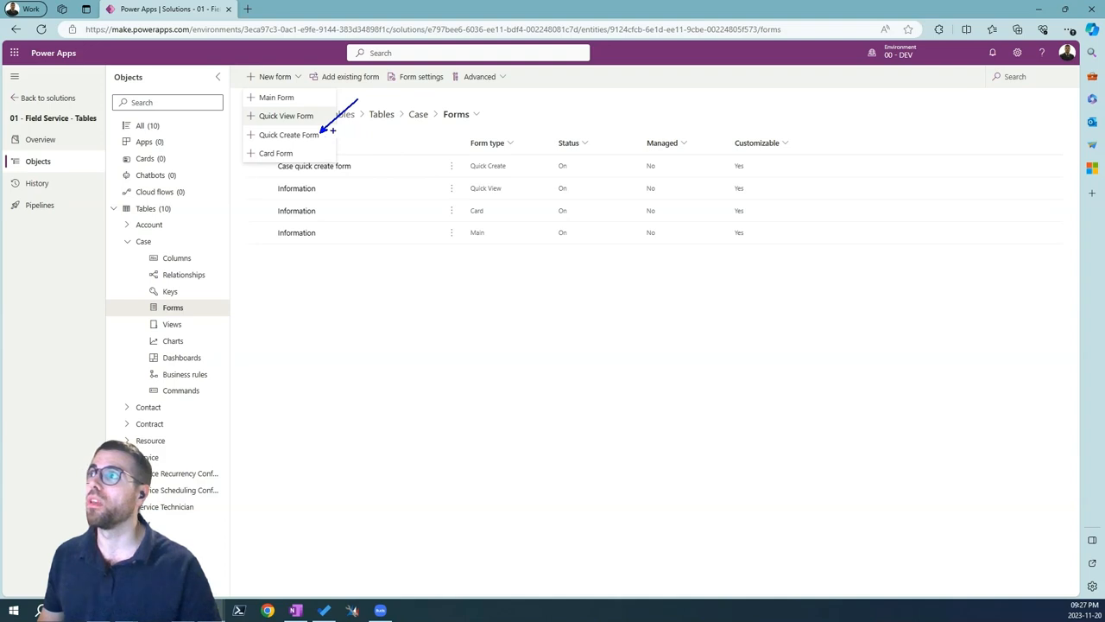
left_click(396, 173)
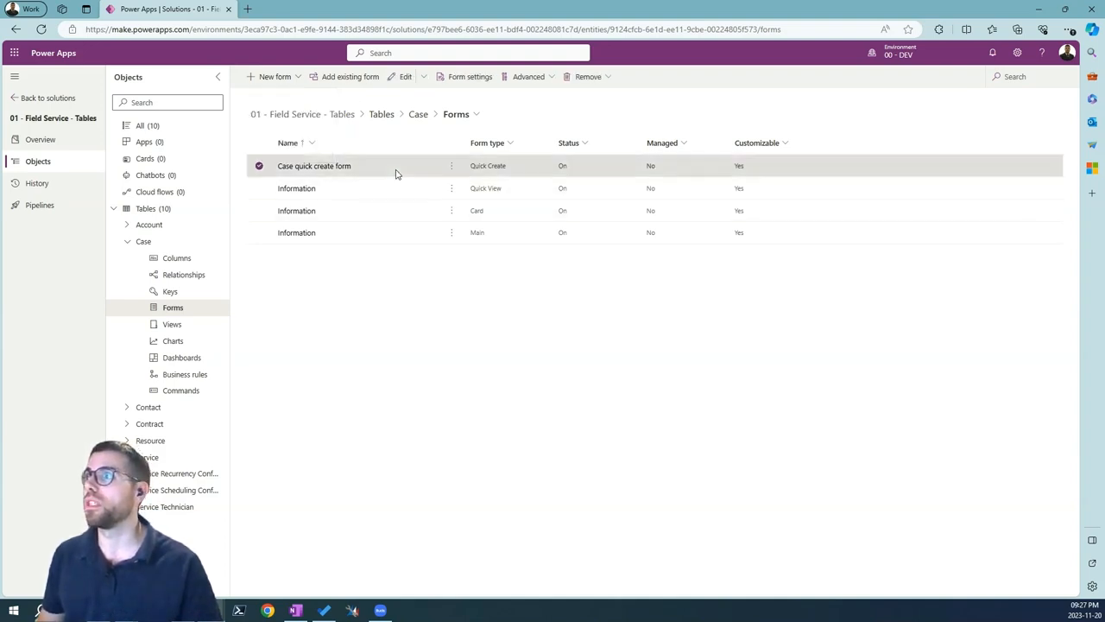
left_click(338, 167)
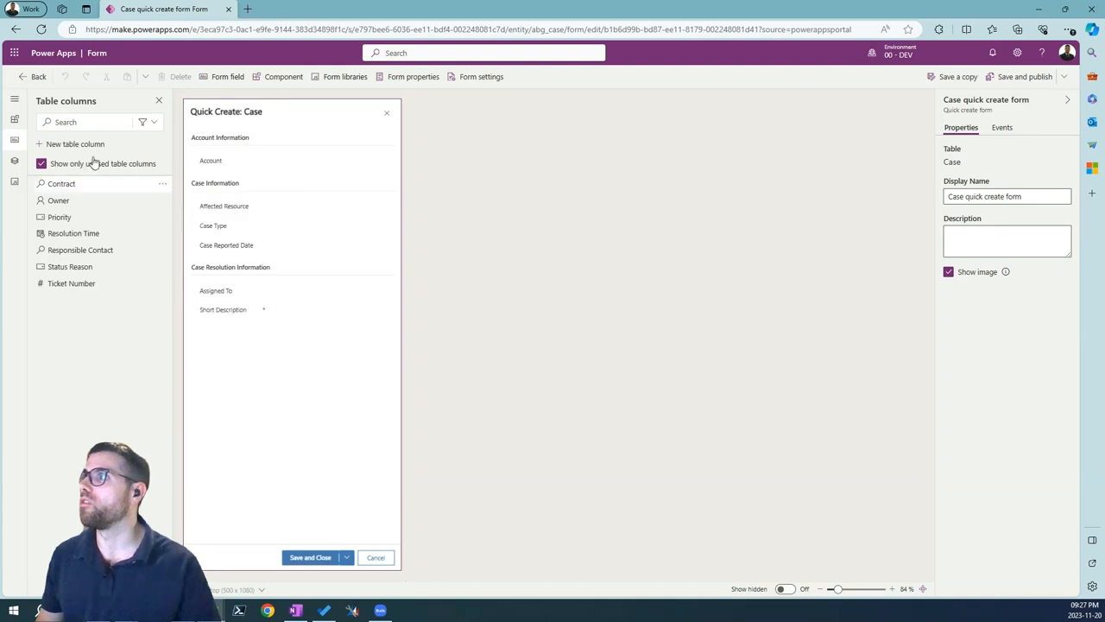
Examine the unused table columns and the existing sections and fields of the Case quick create form
mouse_move(107, 192)
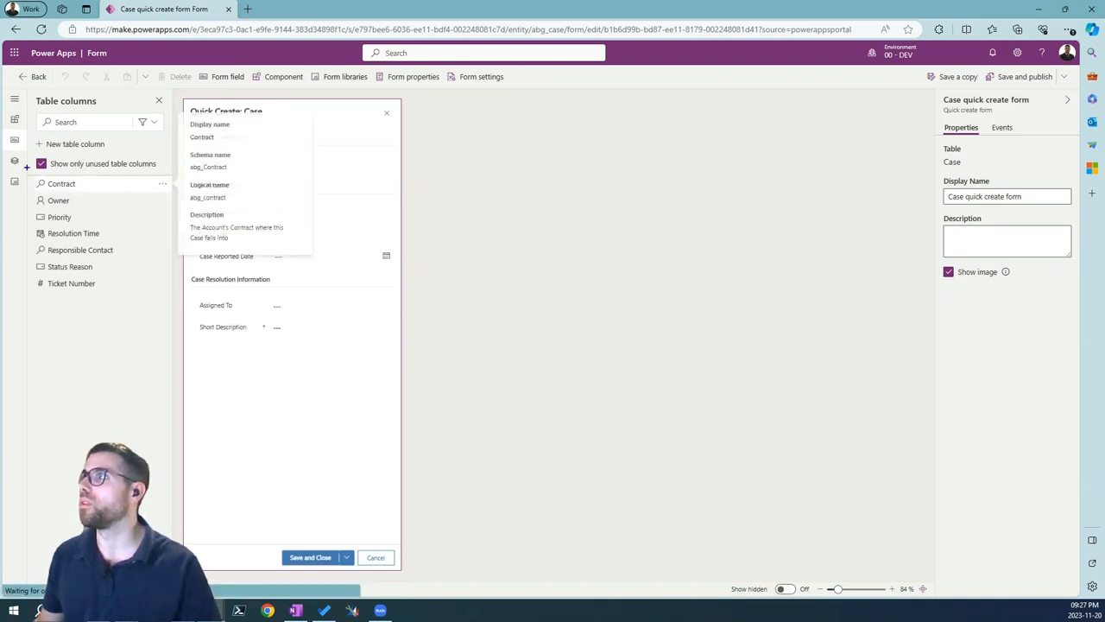
left_click_drag(26, 166, 137, 331)
mouse_move(91, 230)
left_mouse_down()
mouse_move(138, 184)
mouse_move(292, 297)
mouse_move(269, 308)
left_mouse_up()
key("Escape")
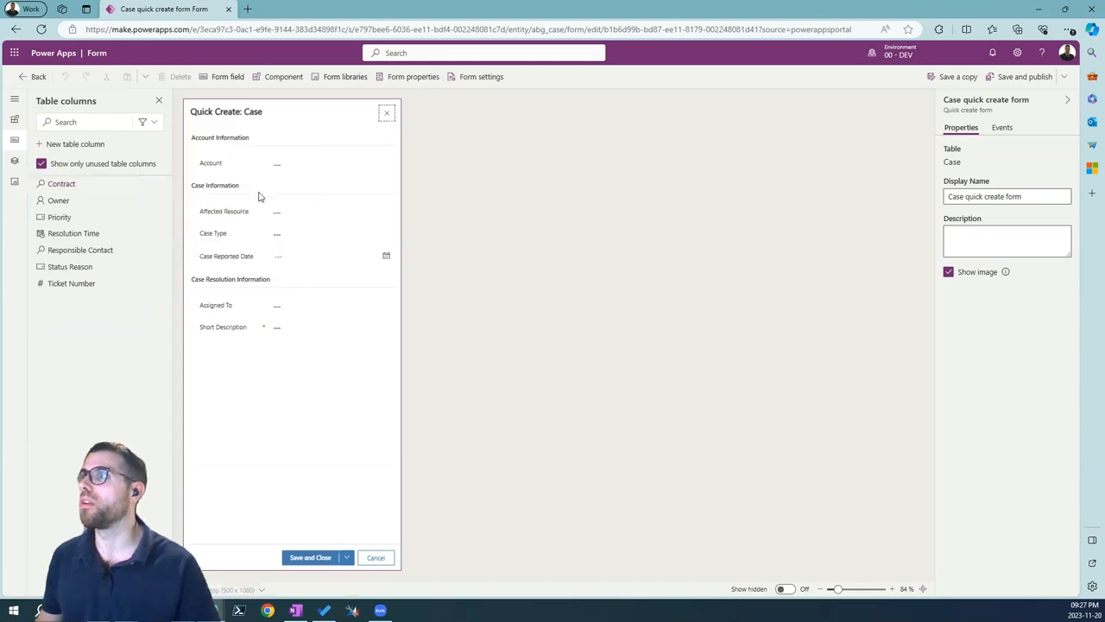
left_click(257, 194)
left_click(306, 291)
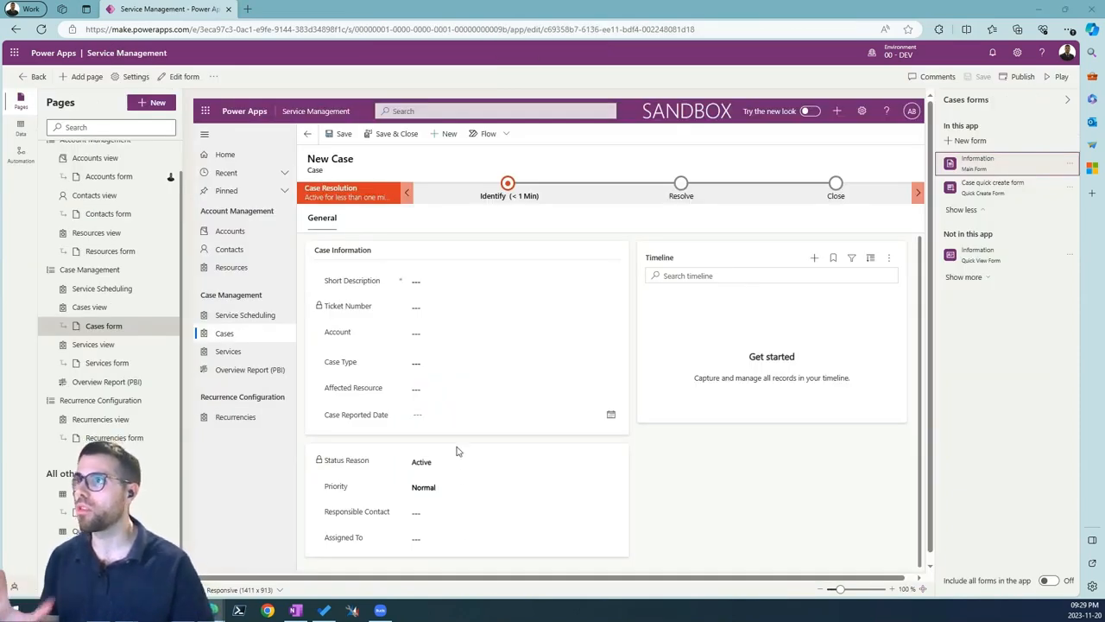
Check in the Service Management app designer that the Cases form page includes the Case quick create form
left_click(109, 176)
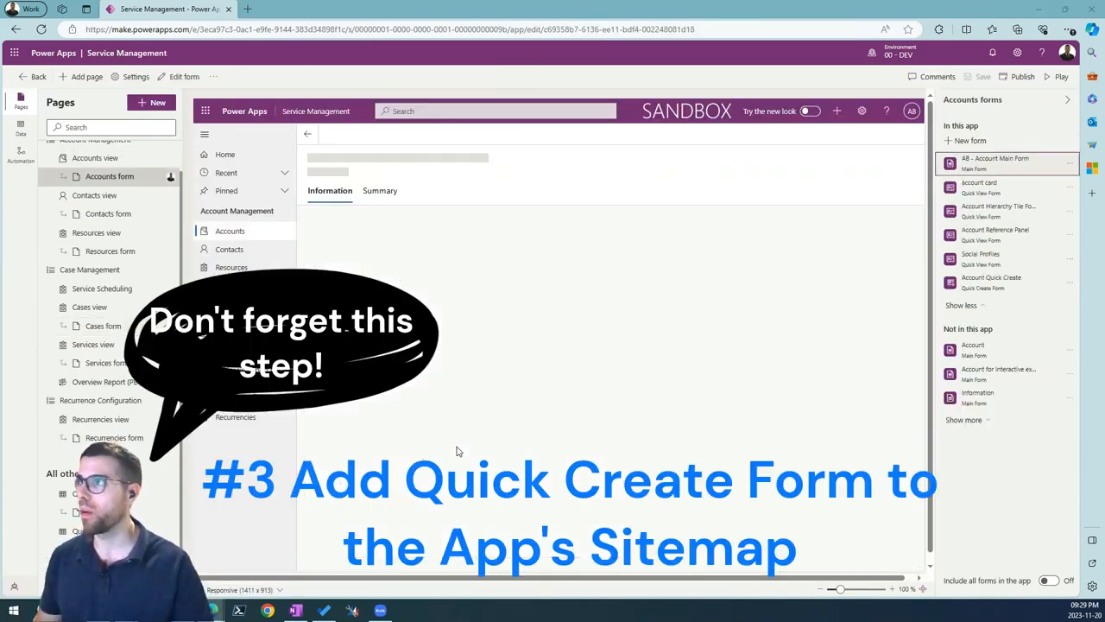
left_click(115, 328)
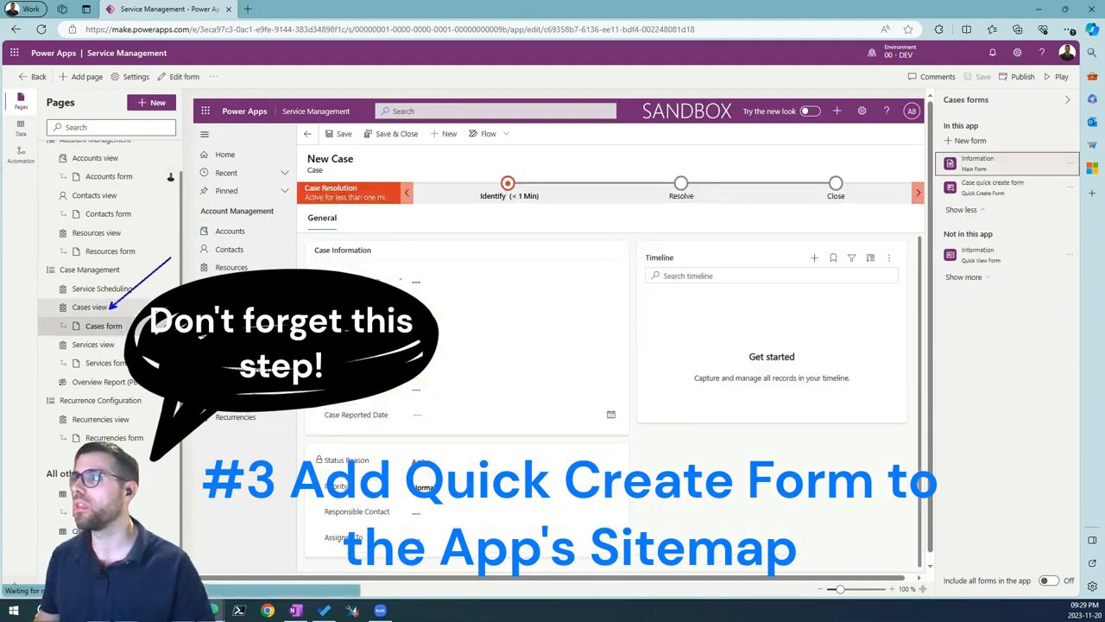
left_click_drag(931, 174, 1057, 207)
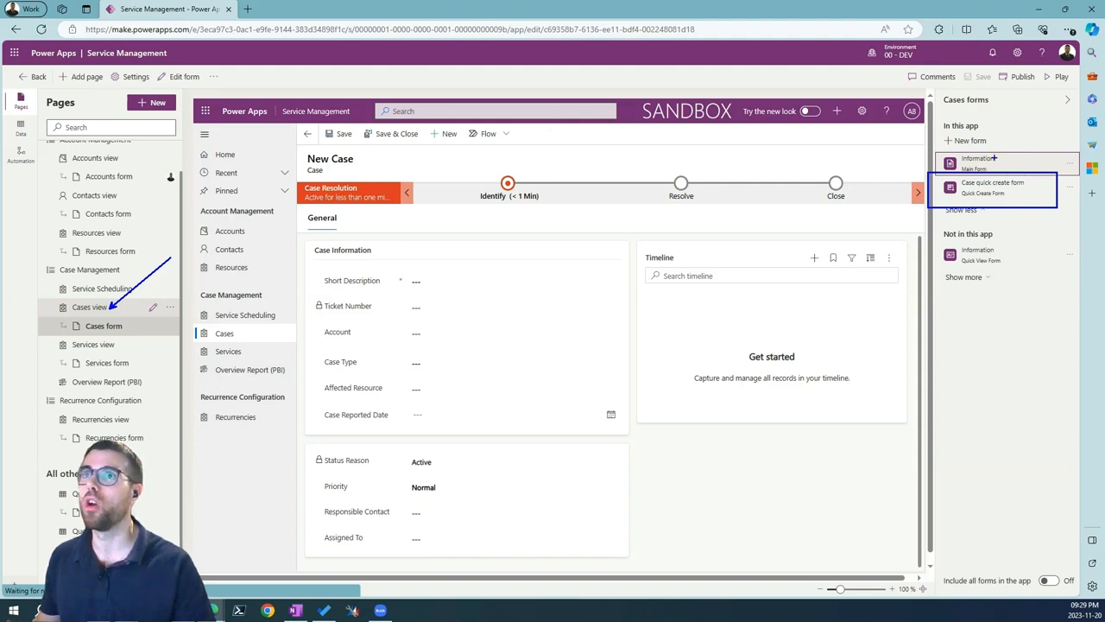
left_click_drag(1009, 81, 998, 129)
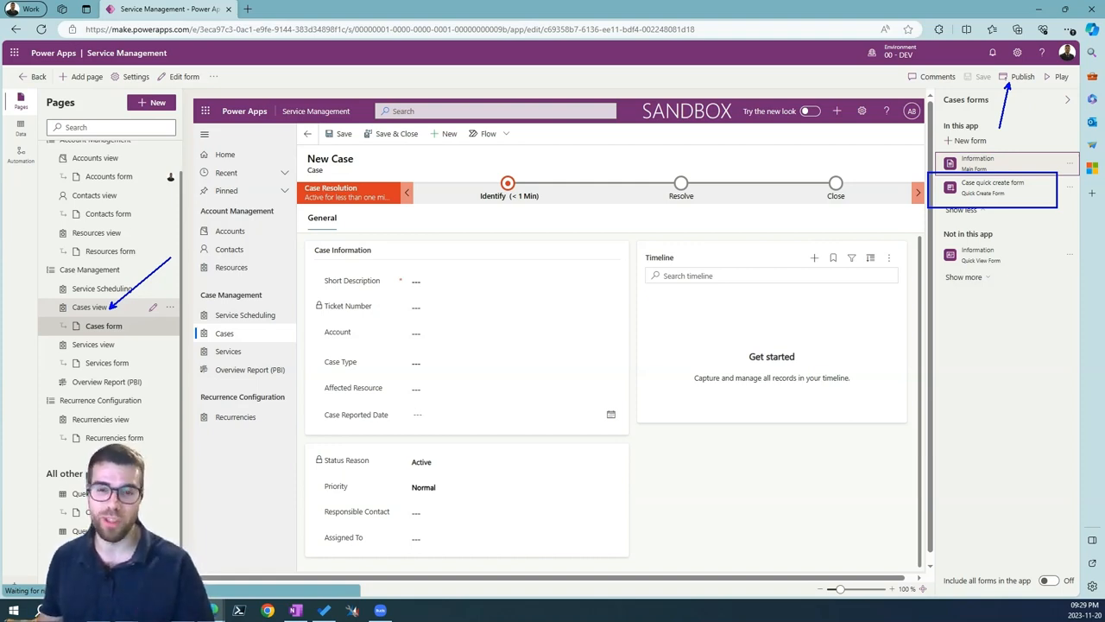
key("Escape")
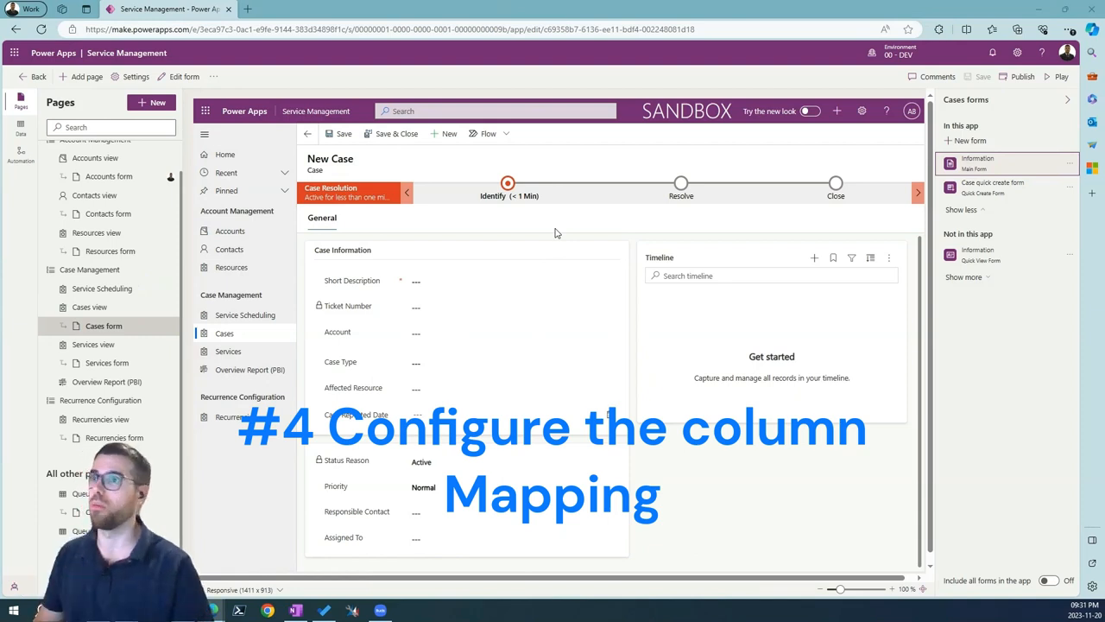
Open the environment's Advanced settings from the app designer
left_click(1017, 54)
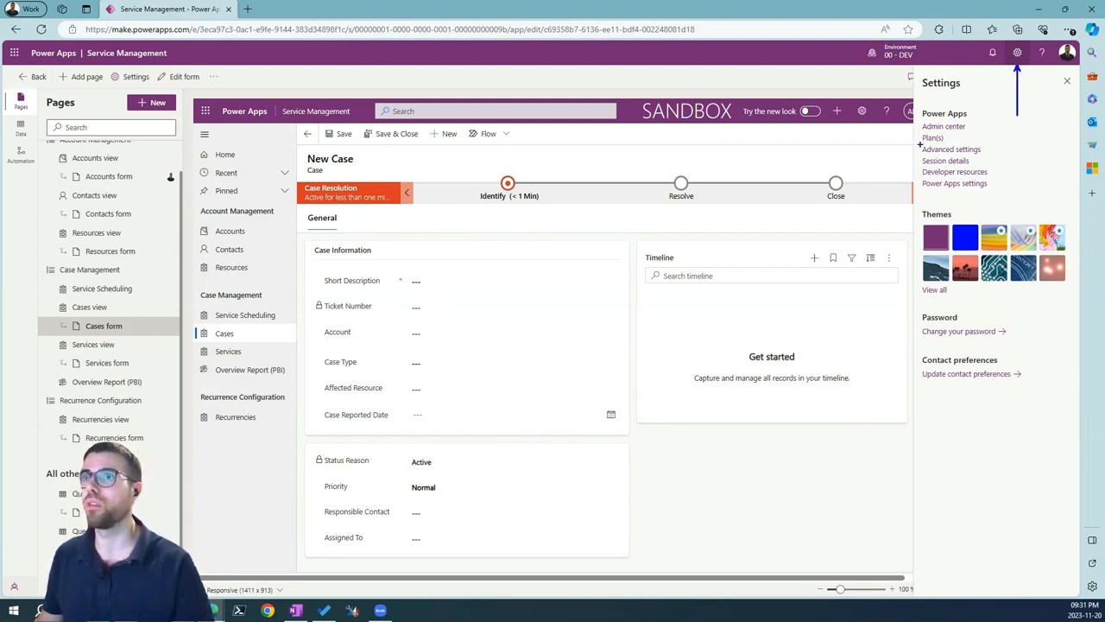
left_click_drag(910, 142, 991, 162)
key("Escape")
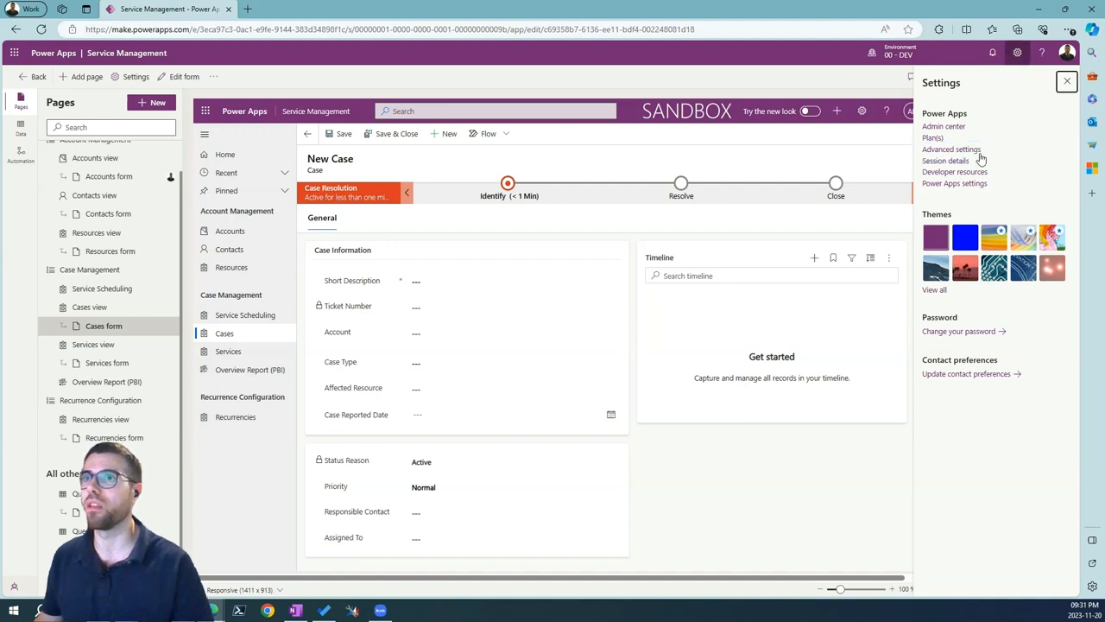
left_click(969, 152)
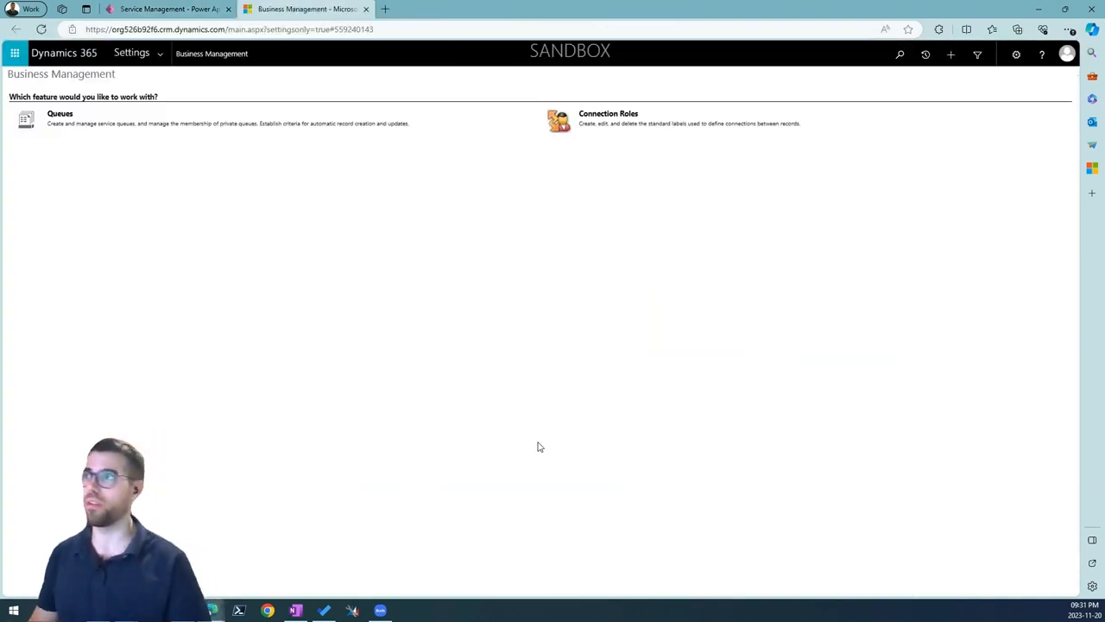
Open the 01 - Field Service - Tables solution from the classic Solutions list
left_click(163, 57)
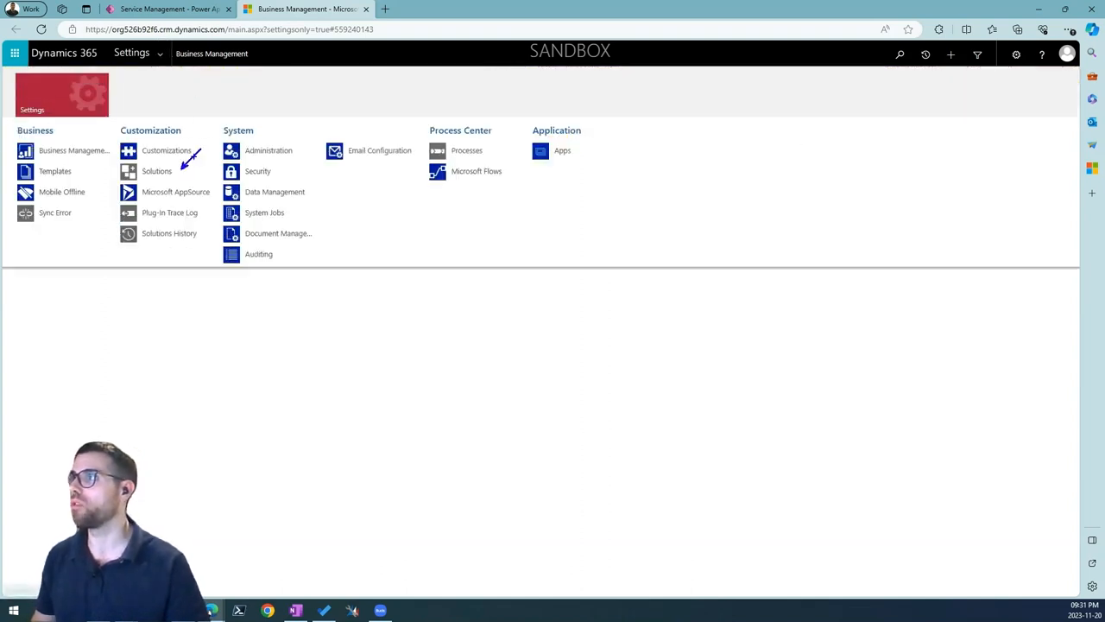
left_click(157, 172)
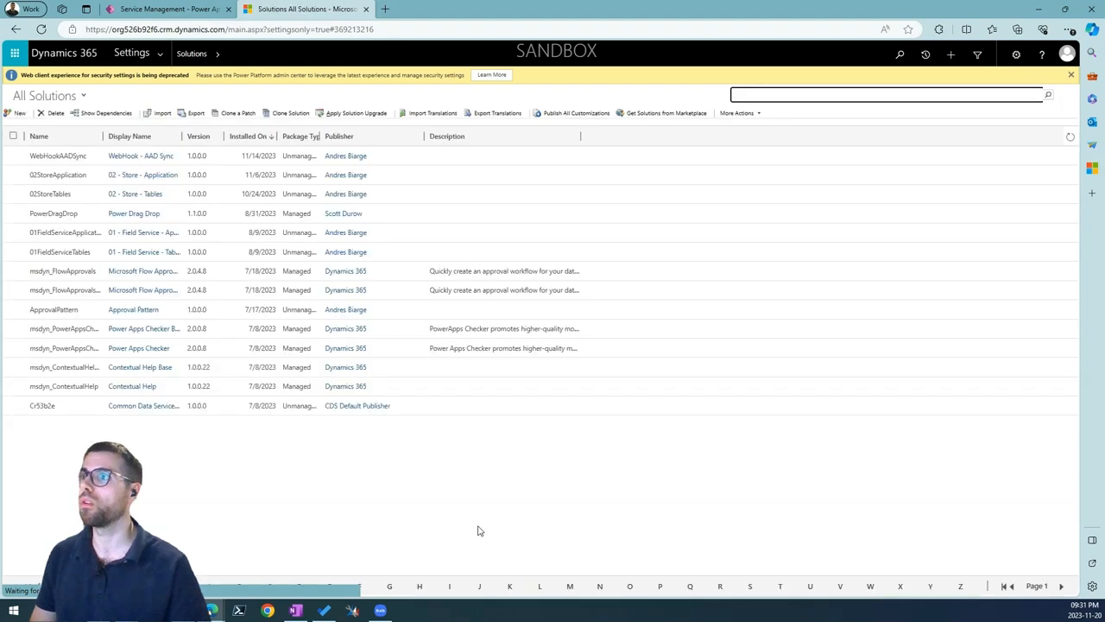
double_click(58, 257)
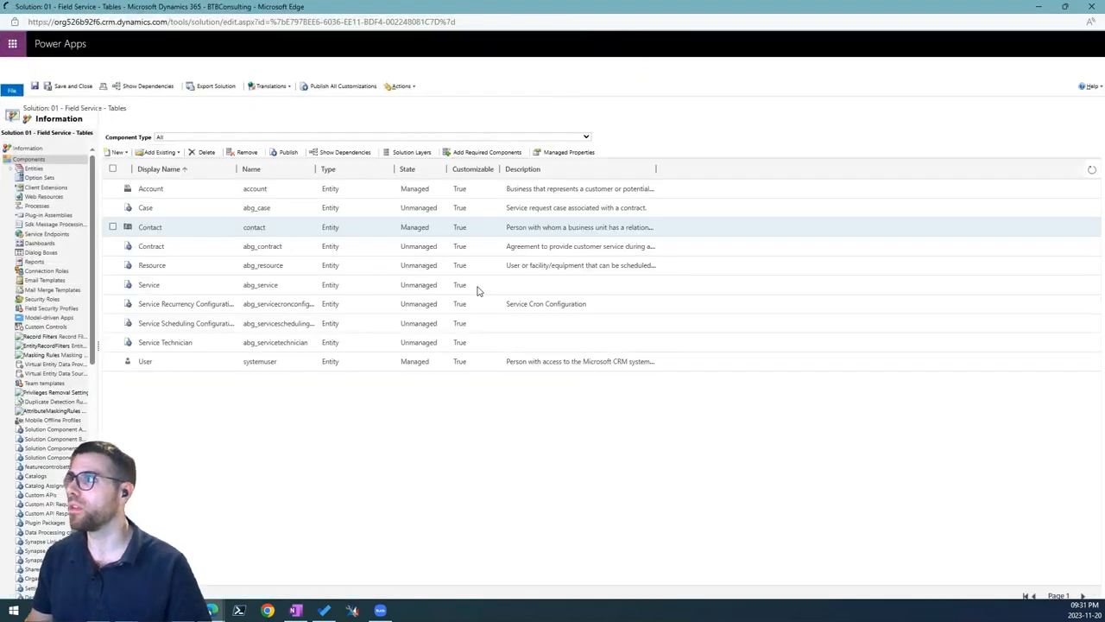
Expand the solution's Entities node to show the Account and Case tables
left_click(10, 169)
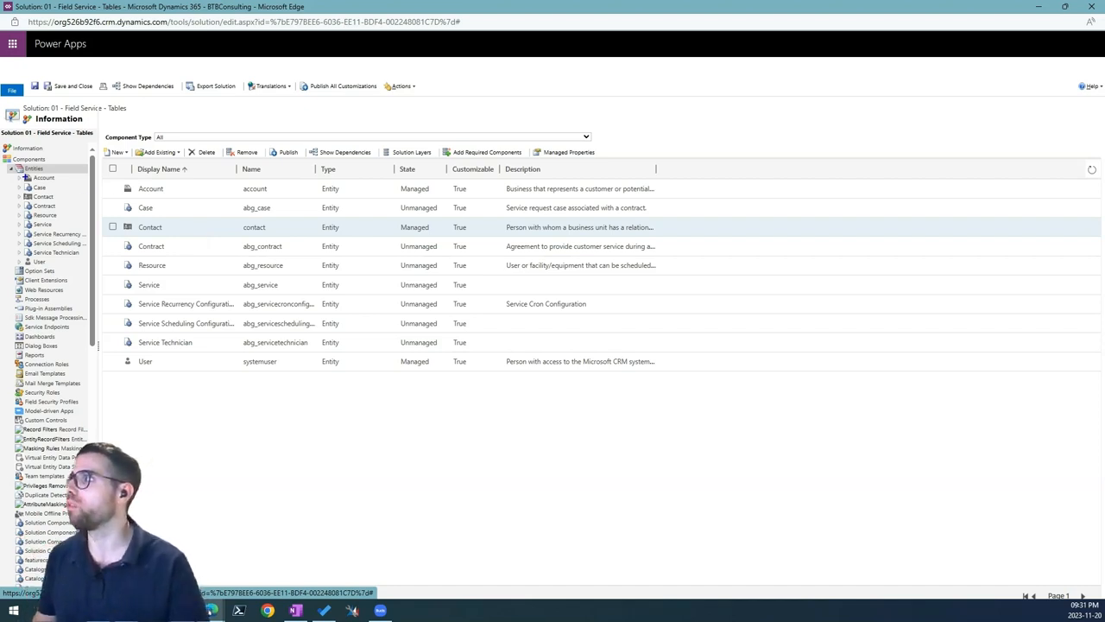
left_click_drag(20, 167, 84, 184)
left_click_drag(63, 146, 63, 171)
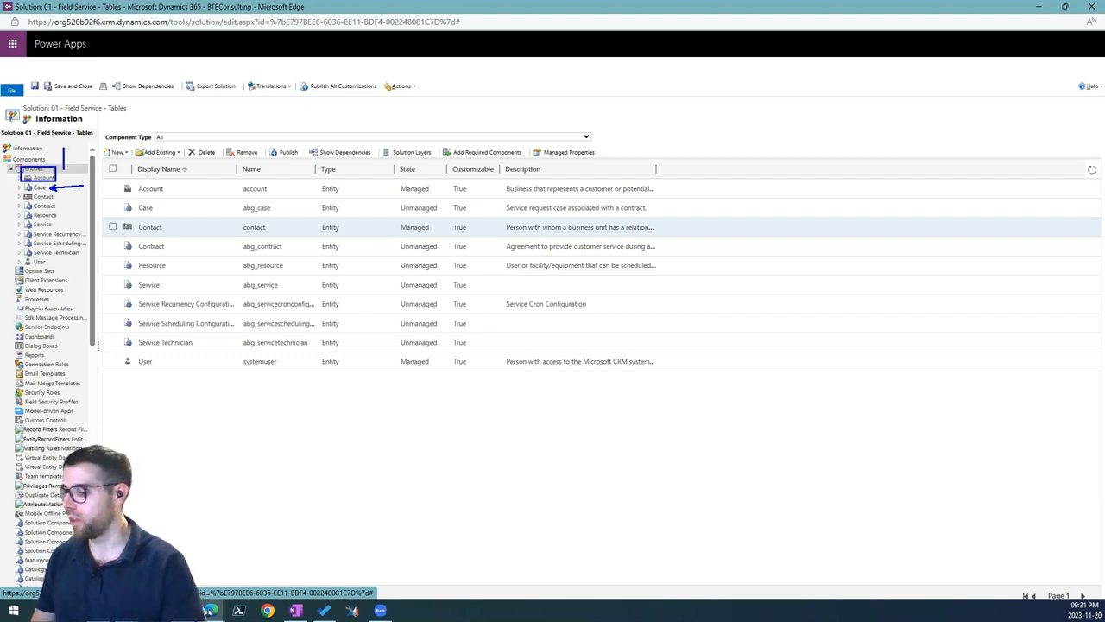
type("1:N")
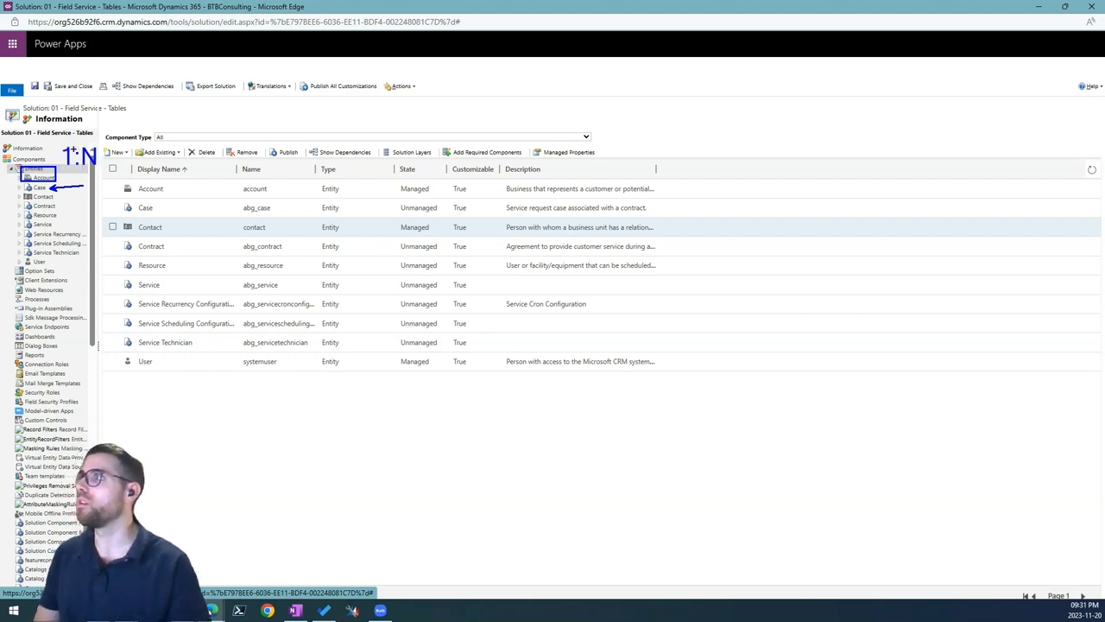
key("Escape")
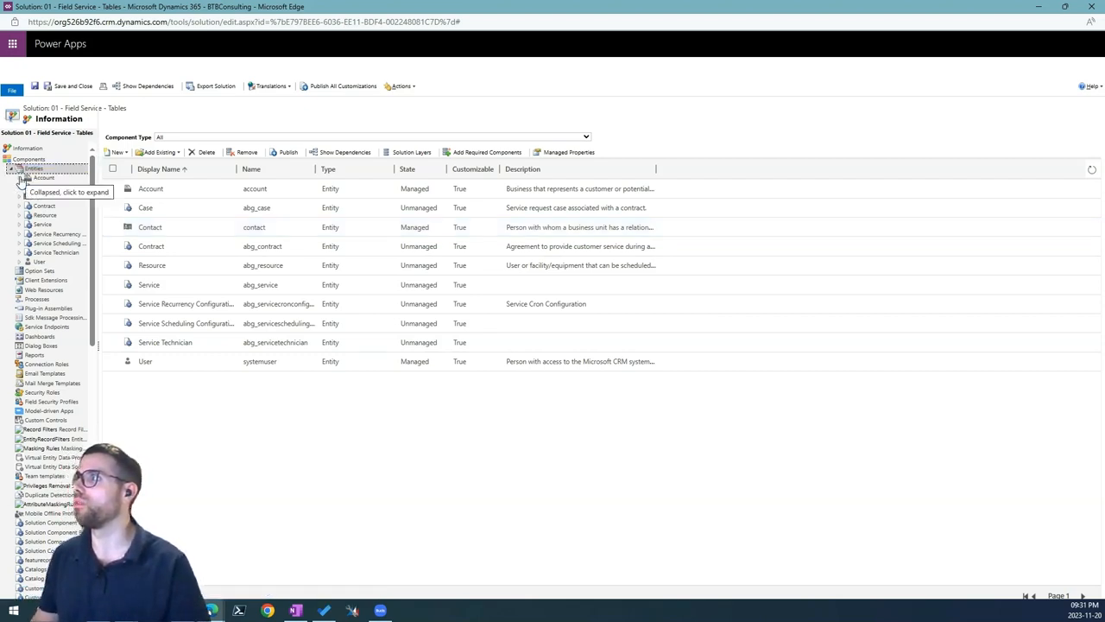
Open the Account table's 1:N relationships list within the solution
left_click(20, 178)
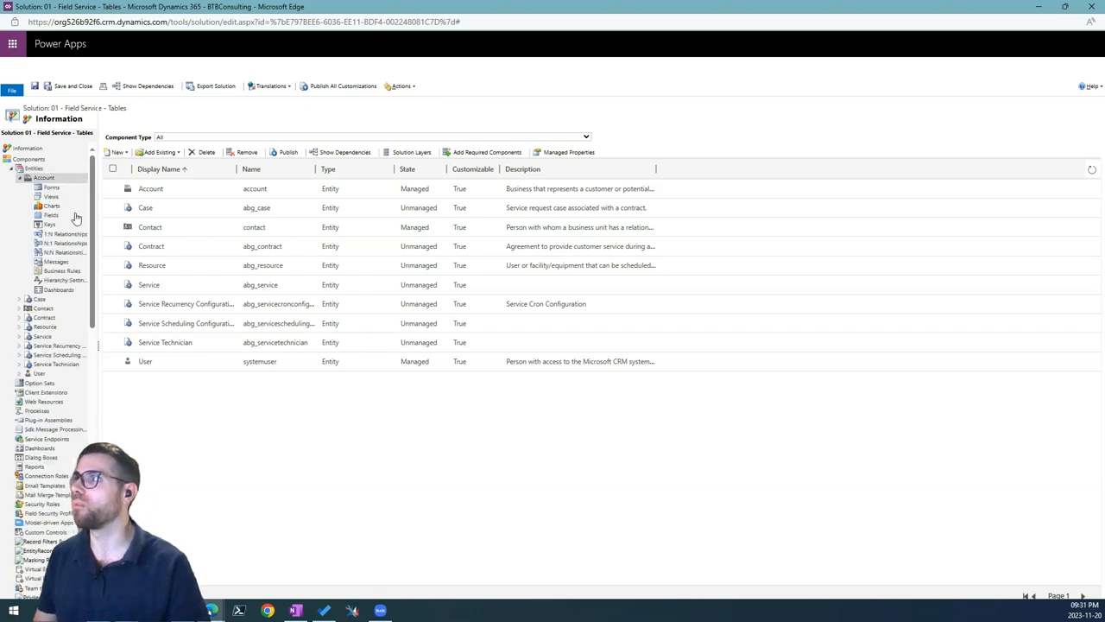
key("ctrl+2")
left_click_drag(70, 229, 78, 199)
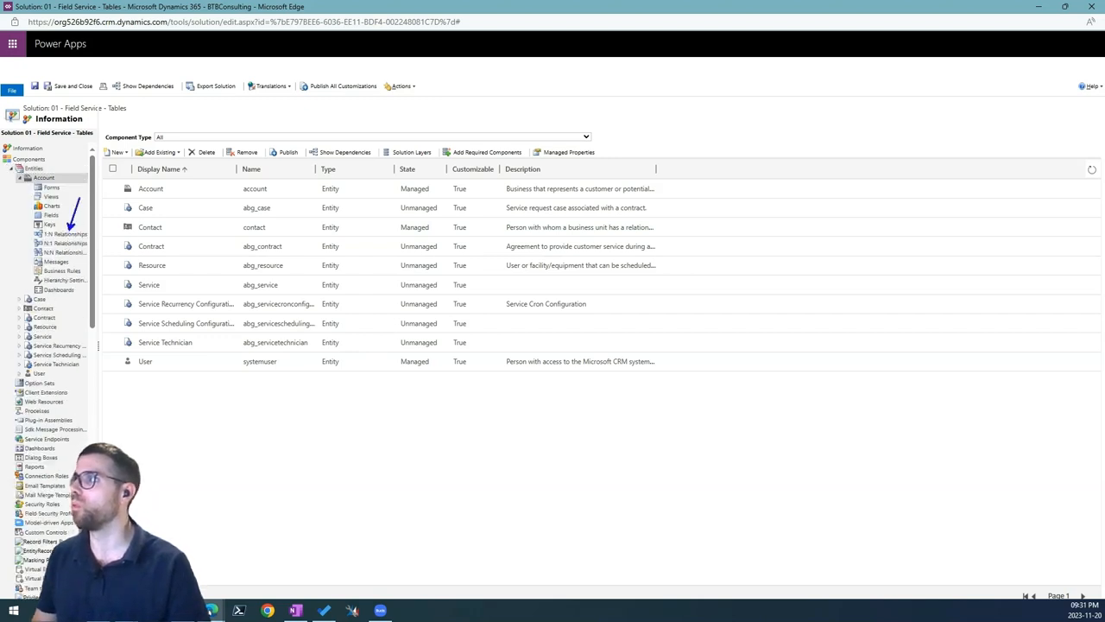
key("Escape")
left_click(65, 234)
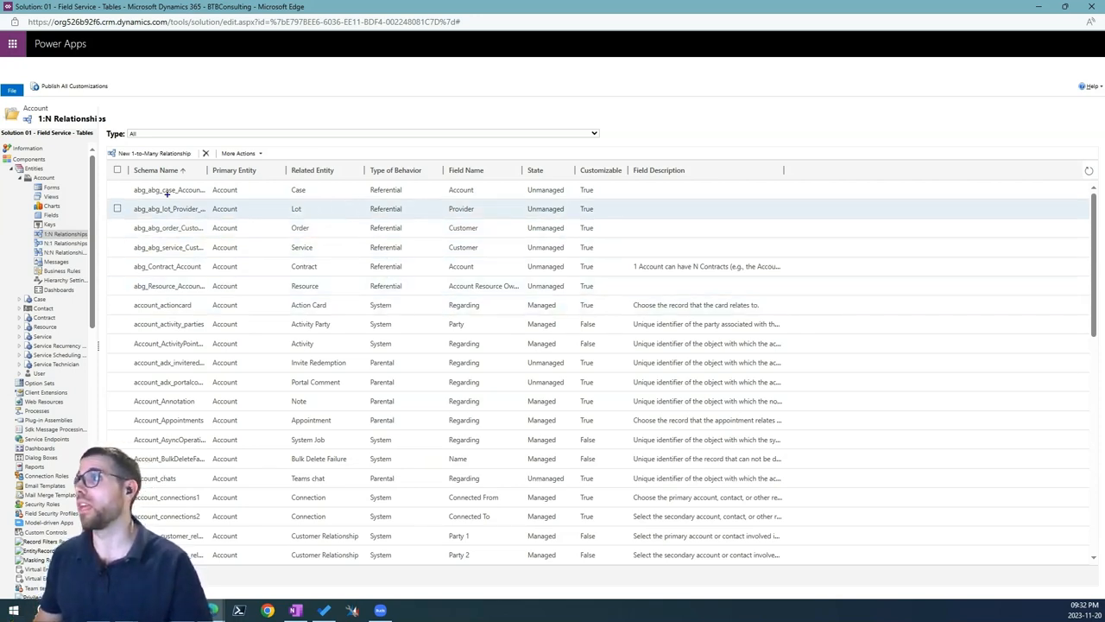
Open the Account-to-Case relationship definition from the 1:N relationships list and maximize its window
left_click_drag(119, 175, 355, 198)
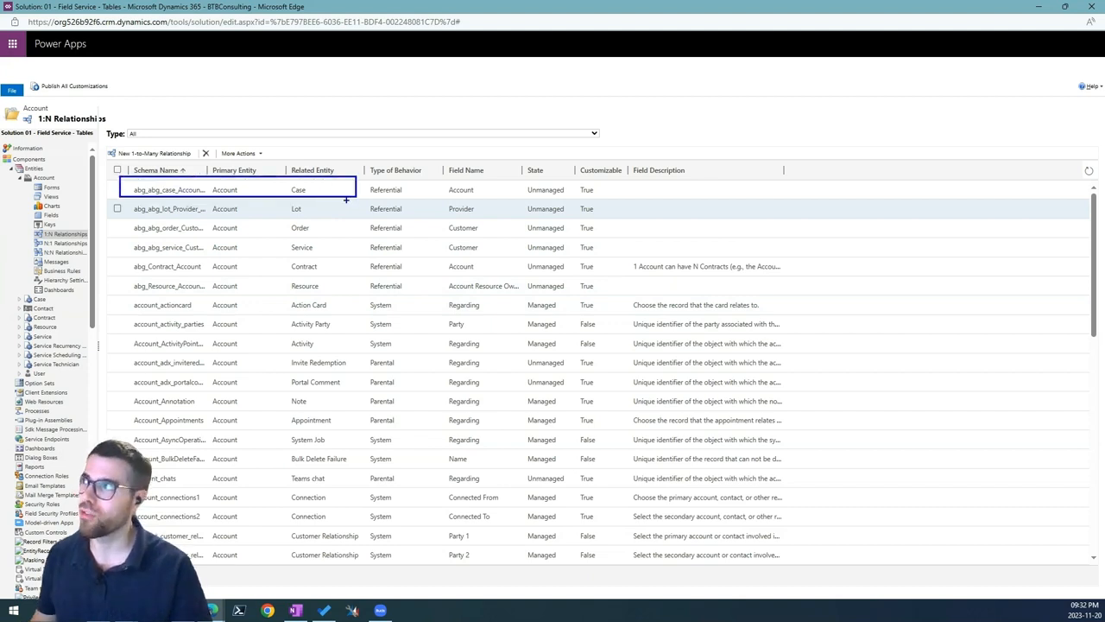
key("Escape")
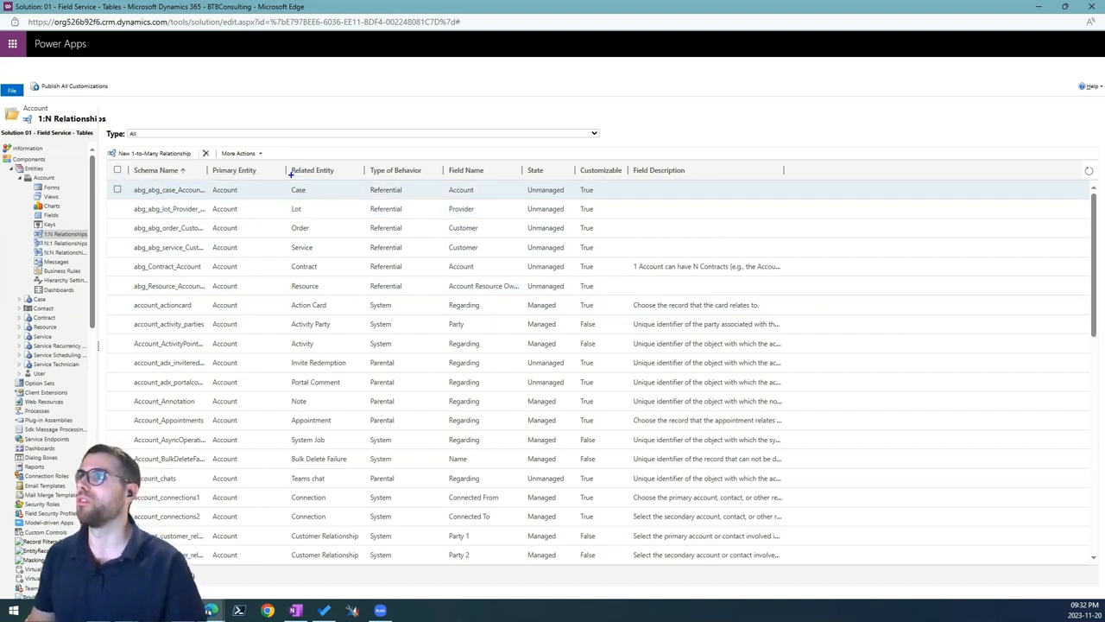
mouse_move(281, 156)
left_mouse_down()
mouse_move(357, 205)
mouse_move(333, 187)
mouse_move(321, 192)
left_mouse_up()
key("Escape")
left_click(195, 191)
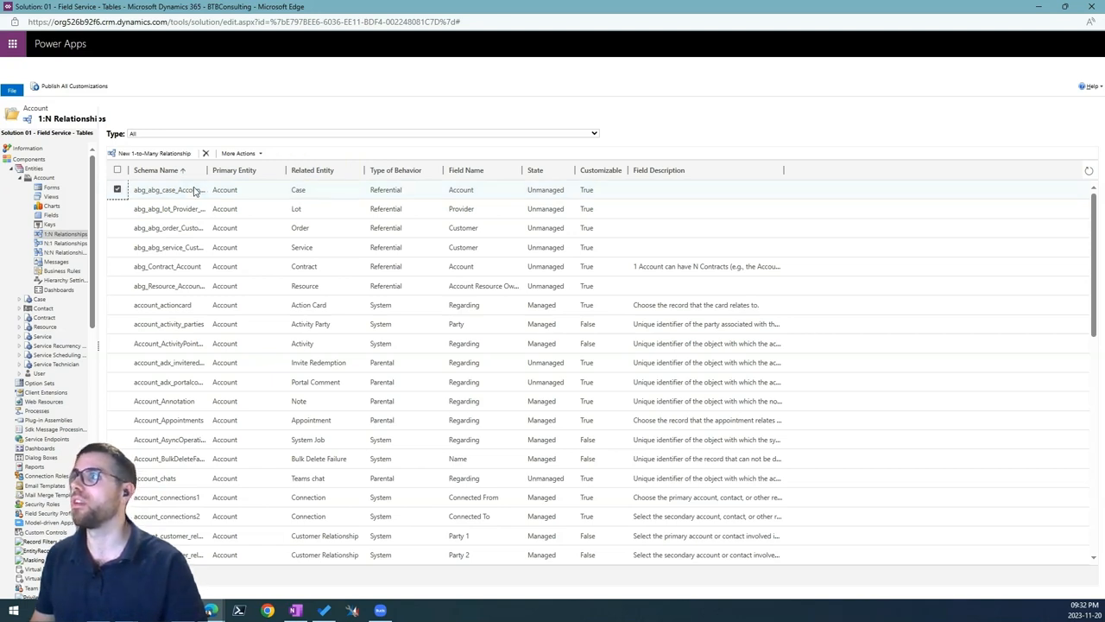
double_click(196, 191)
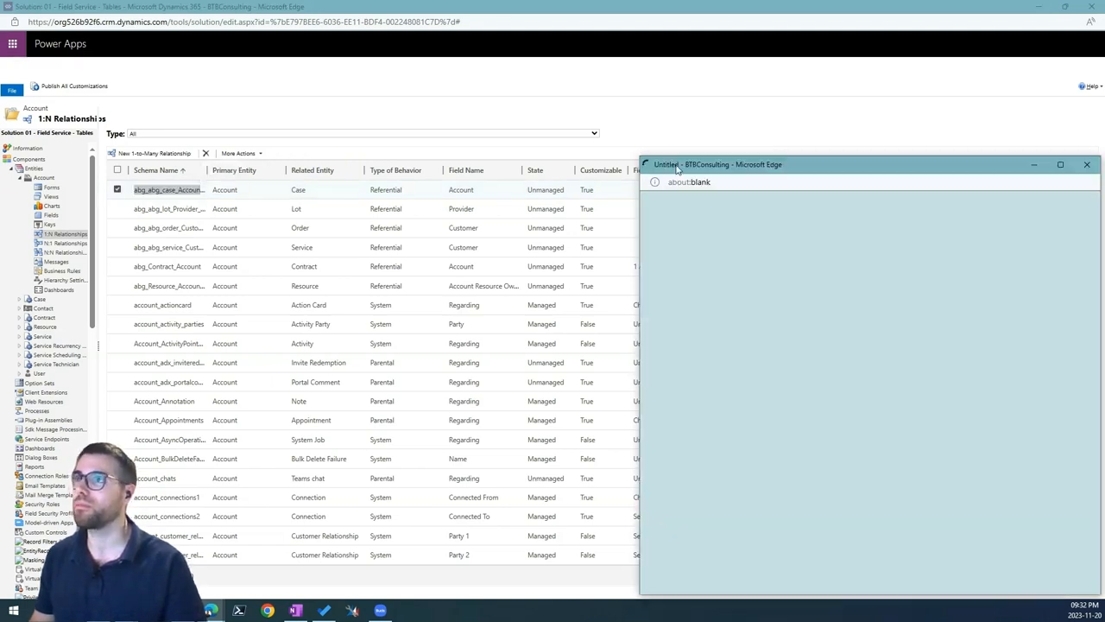
double_click(678, 166)
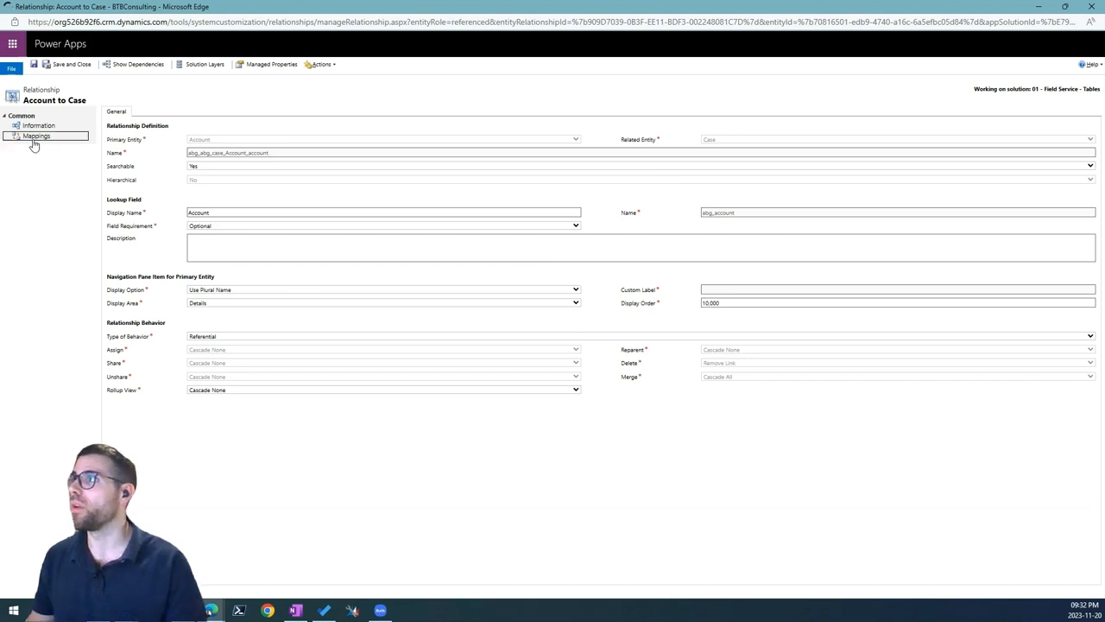
Open the relationship's mappings and examine how the Owner source column maps to the Assigned To target column
left_click_drag(56, 135, 107, 121)
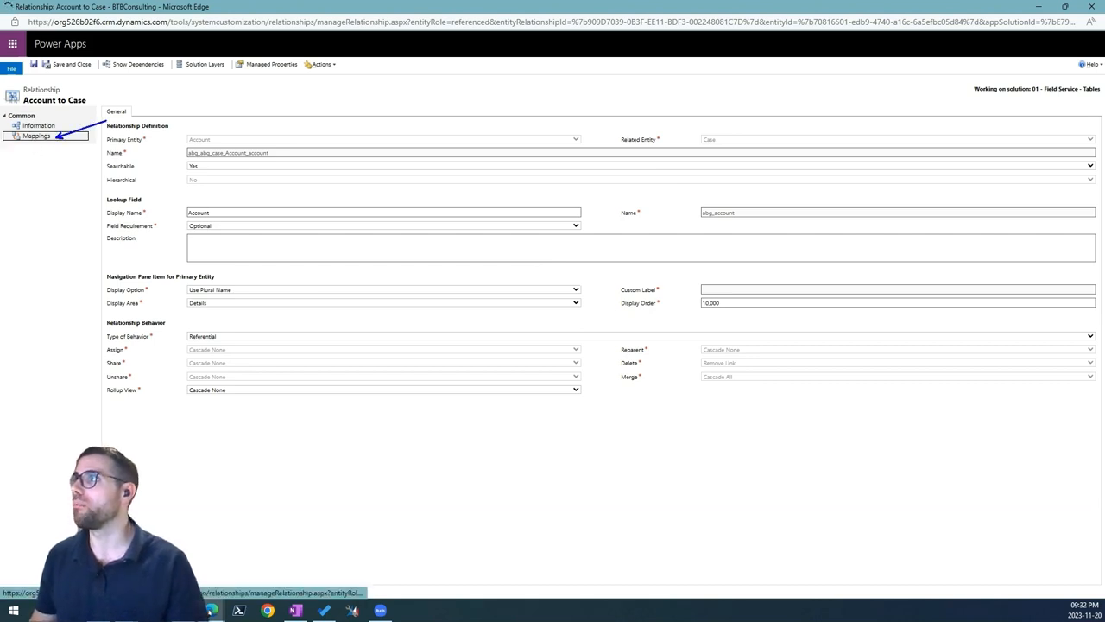
left_click(36, 138)
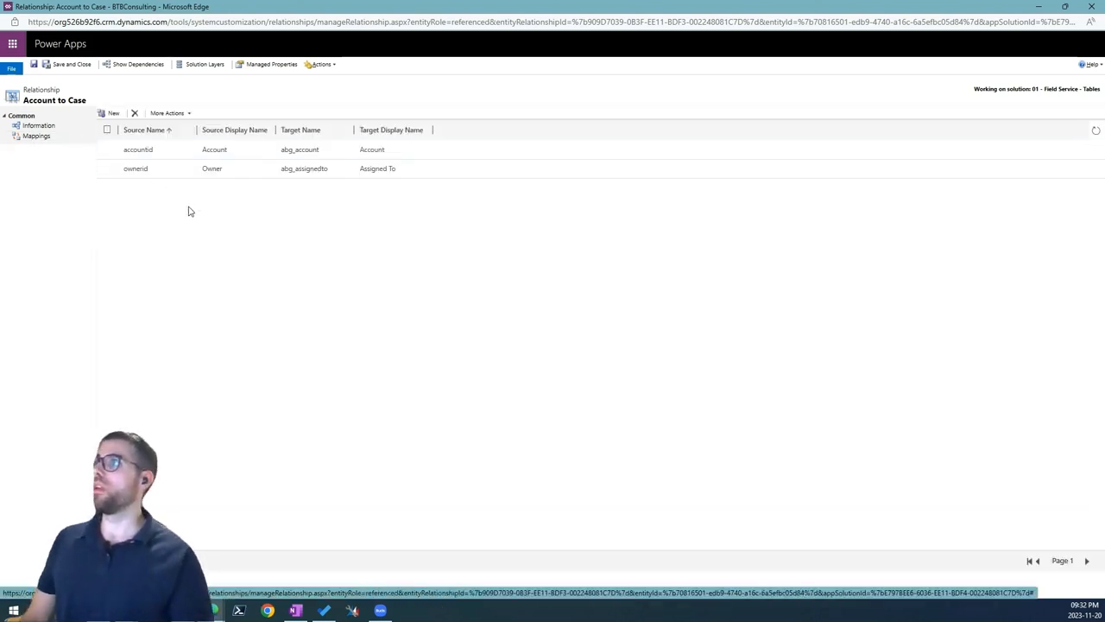
mouse_move(103, 160)
left_mouse_down()
mouse_move(155, 178)
mouse_move(434, 186)
left_mouse_up()
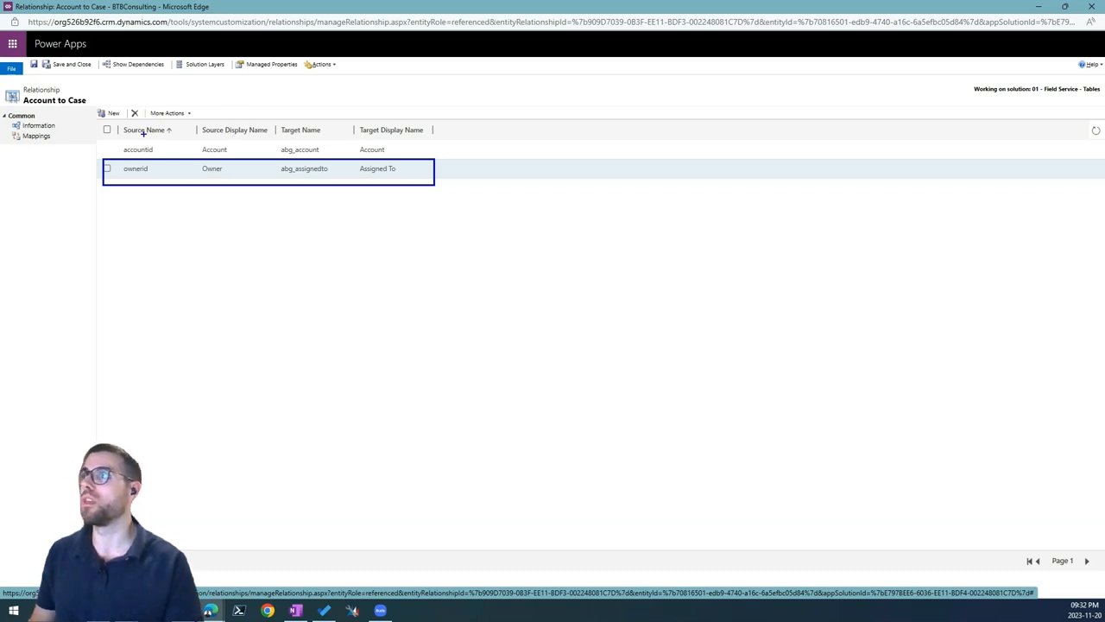
mouse_move(147, 126)
left_mouse_down()
mouse_move(251, 71)
mouse_move(303, 122)
left_mouse_up()
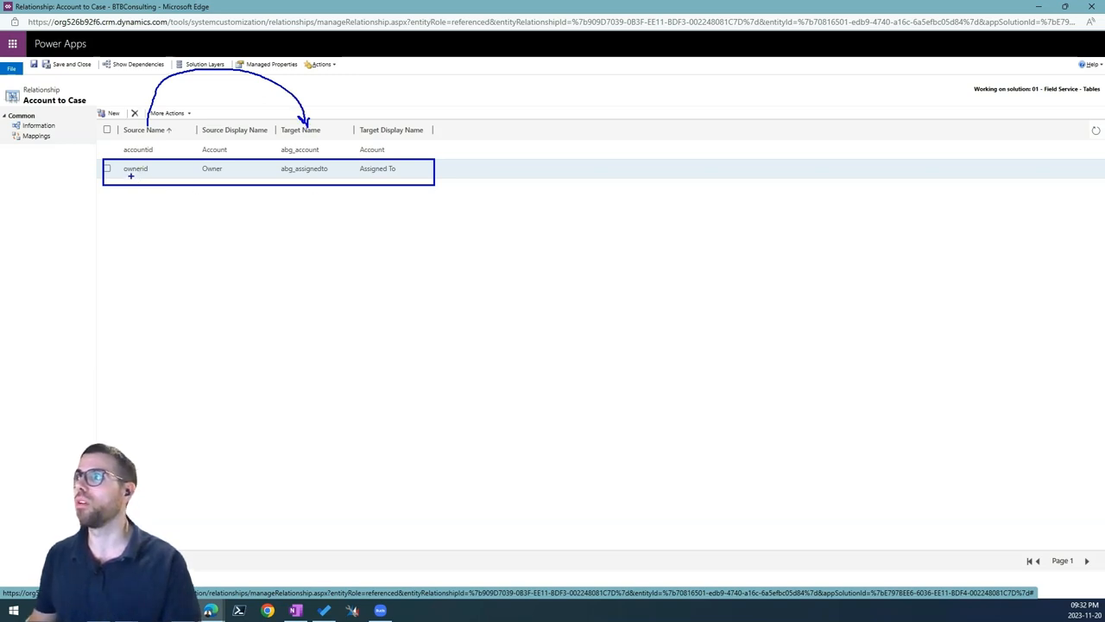
left_click_drag(285, 175, 277, 210)
key("Escape")
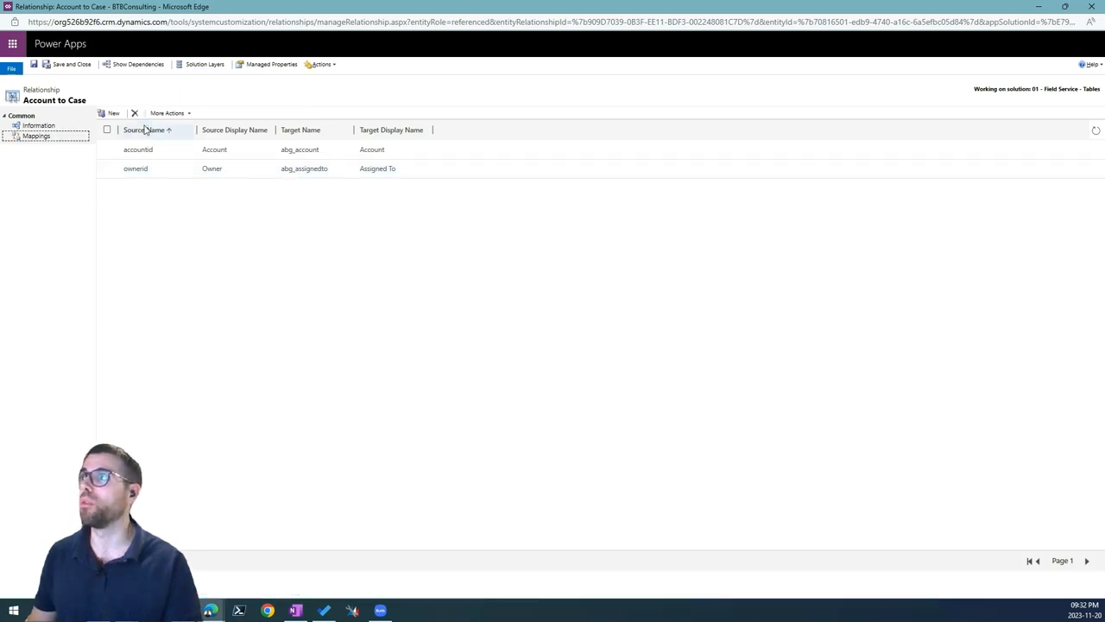
Start a new field mapping with accountid as source and abg_name as target, and close the window without saving it
left_click(108, 114)
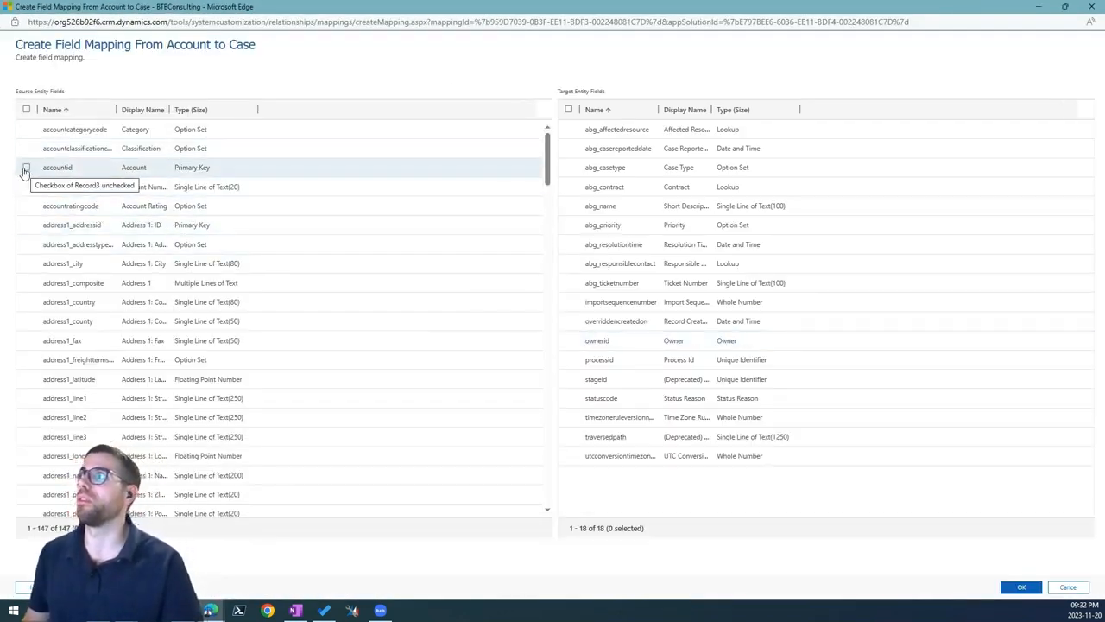
left_click(25, 169)
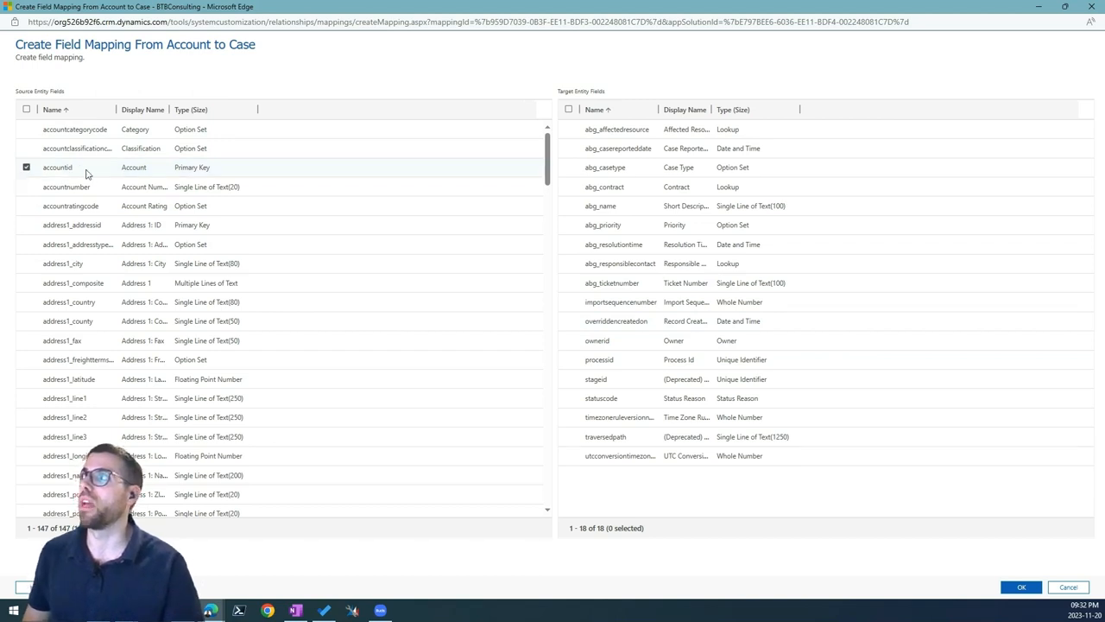
left_click(569, 207)
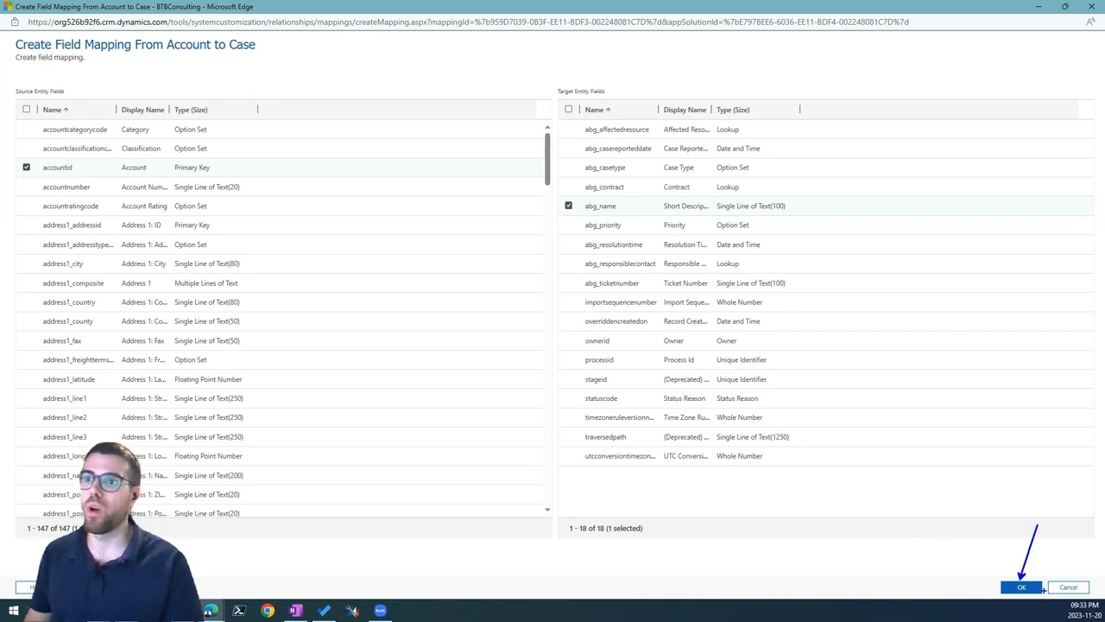
key("Escape")
left_click(1092, 7)
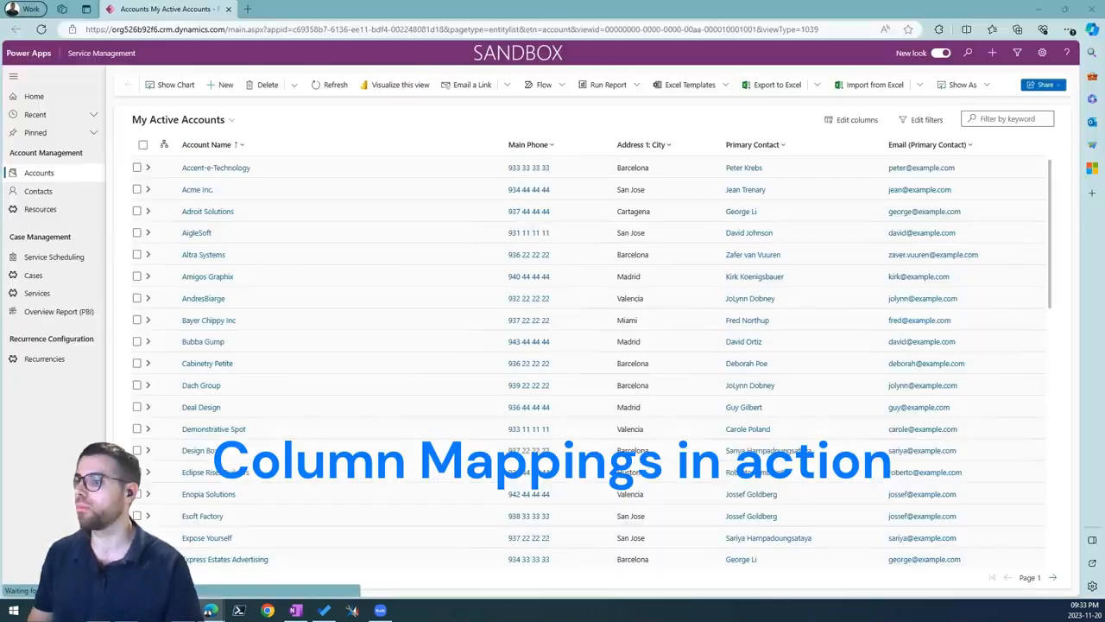
Open the Accent-e-Technology record from My Active Accounts in the Service Management app and check its owner
left_click(300, 169)
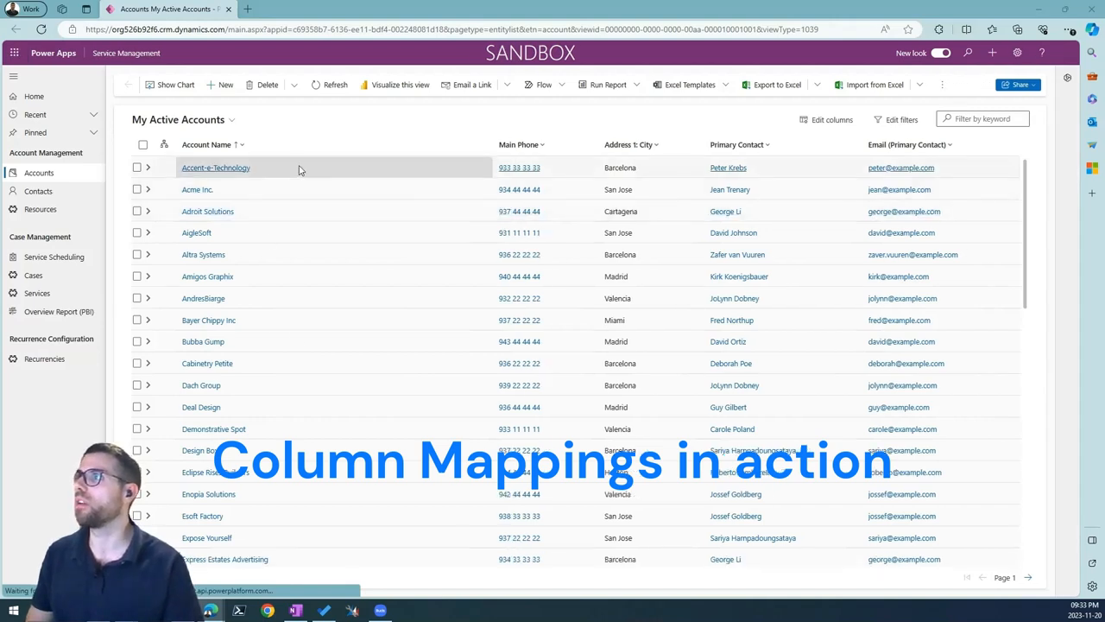
double_click(300, 169)
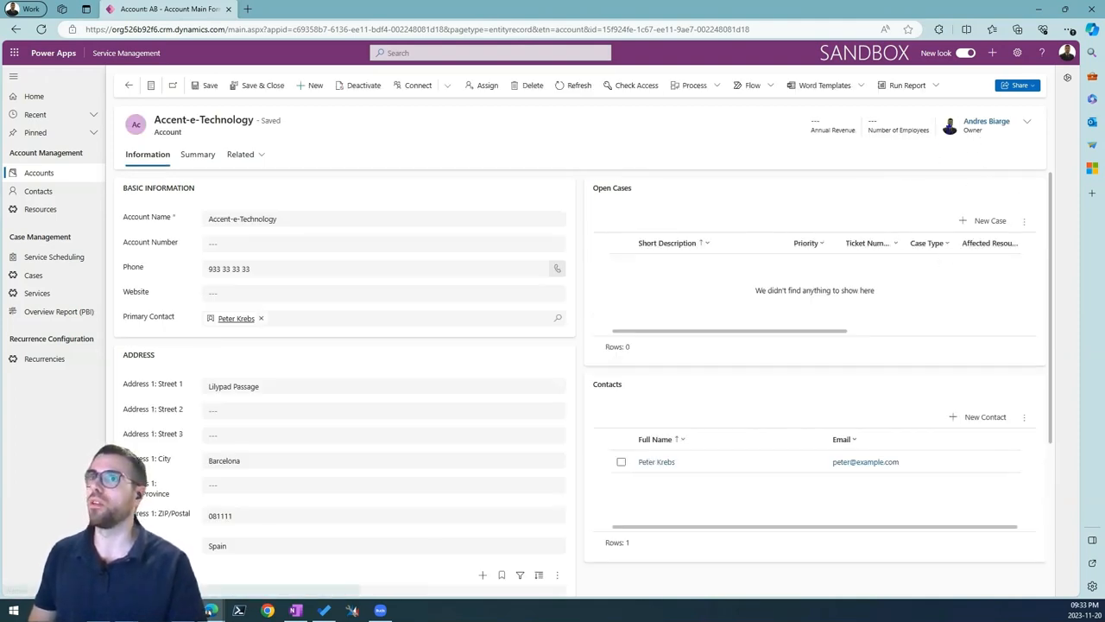
left_click_drag(933, 106, 1032, 146)
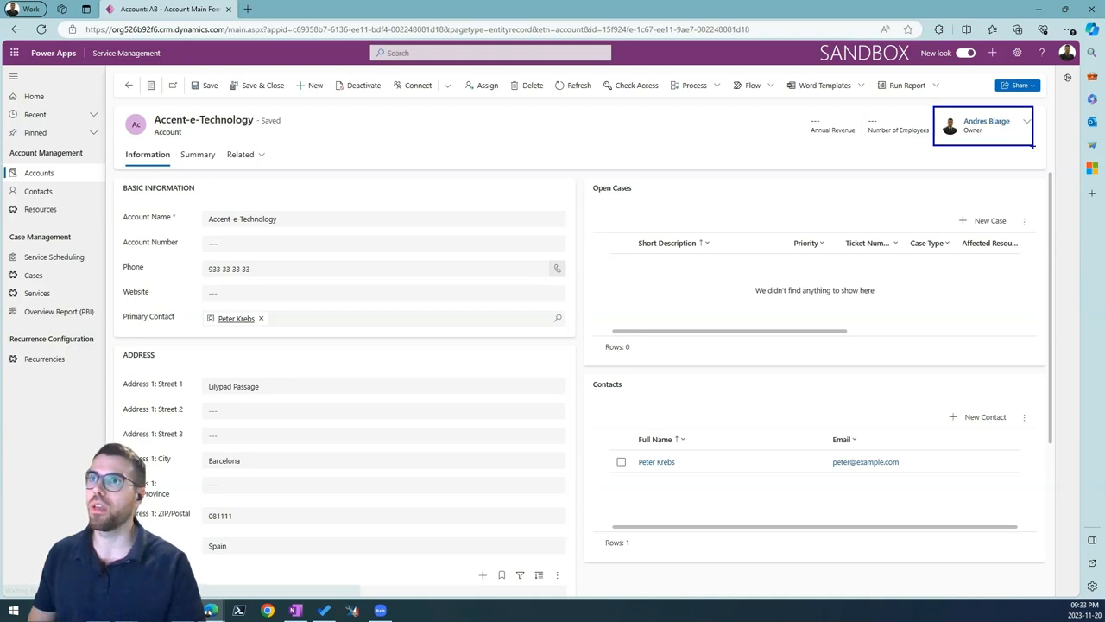
Start a new case from the account's Open Cases list and check the prefilled Account and Assigned To fields
left_click(967, 222)
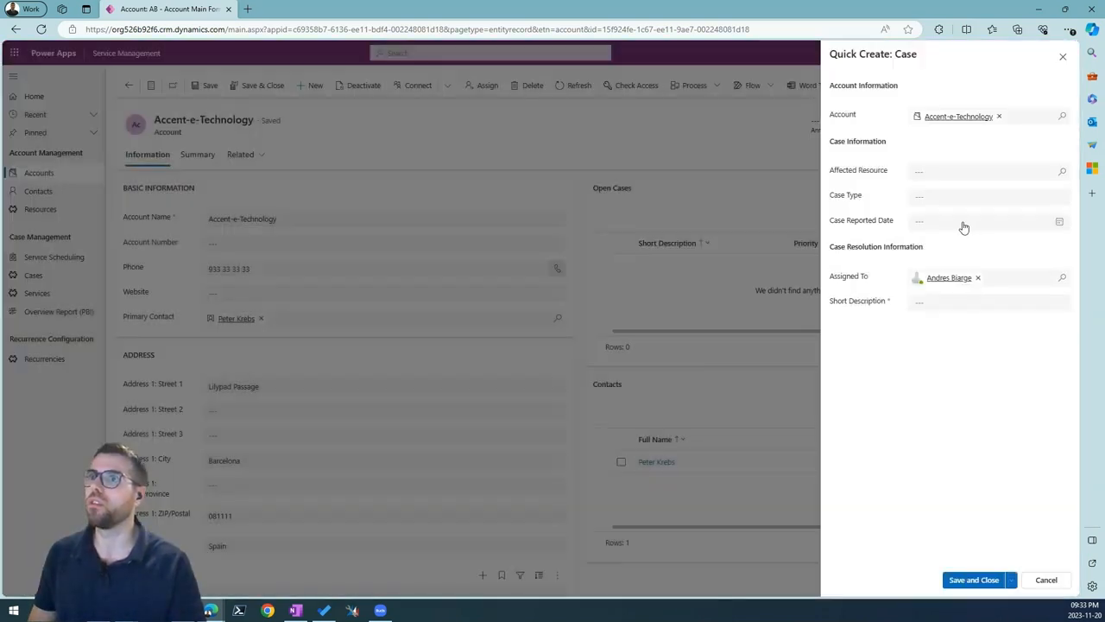
left_click_drag(826, 103, 1006, 124)
left_click_drag(826, 261, 1026, 294)
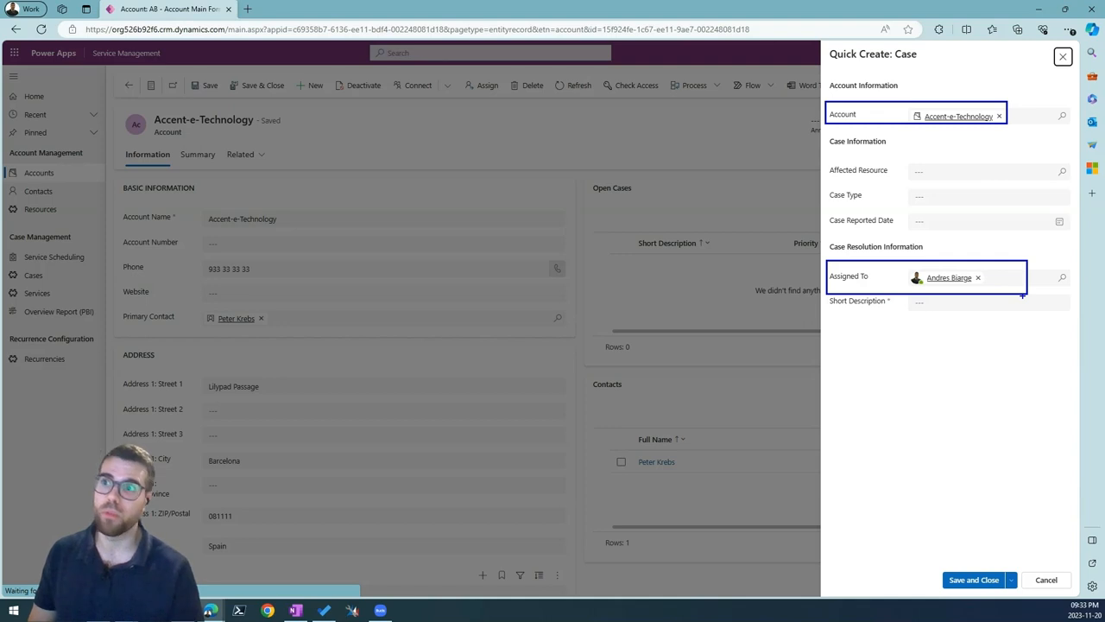
left_click_drag(283, 125, 193, 134)
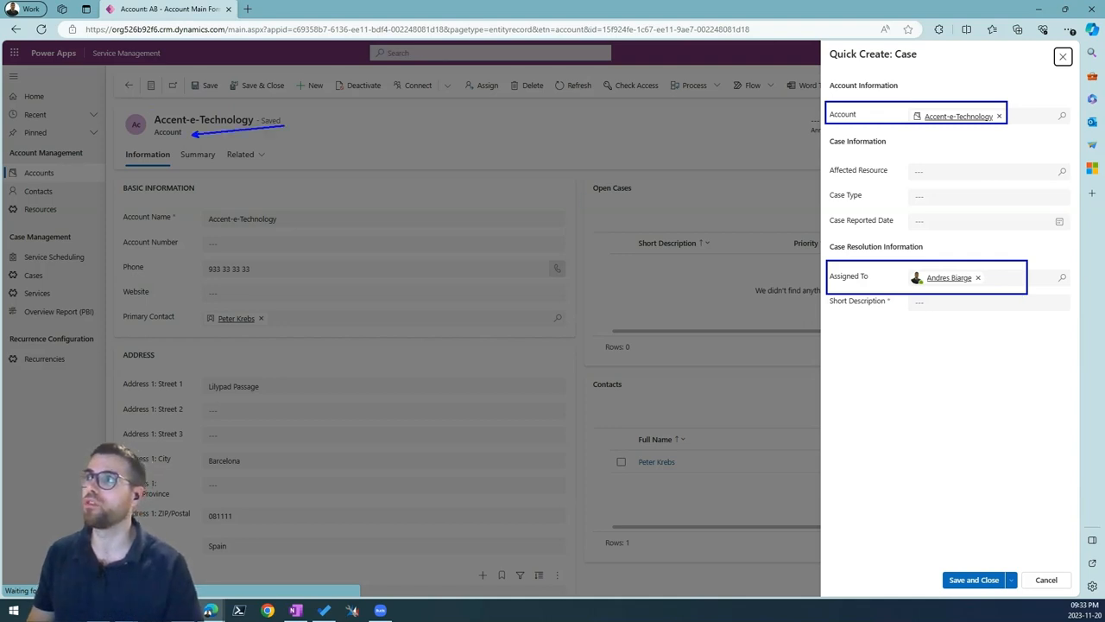